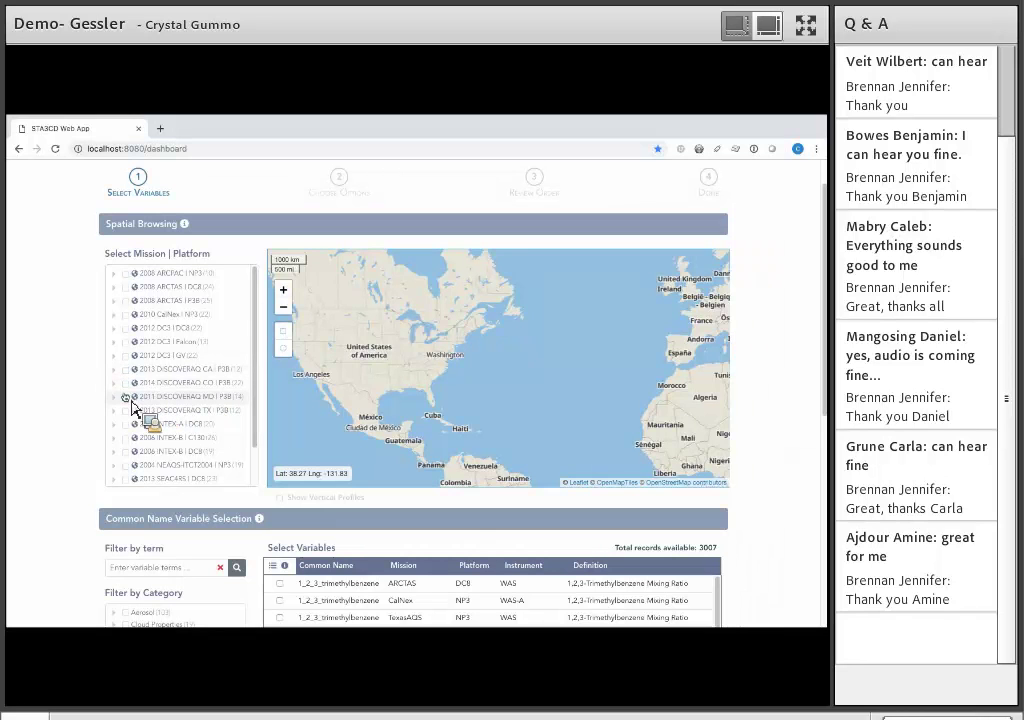
Step: Select the 2011 DISCOVERAQ MD | P3B mission and expand its list of flight dates
{"action": "left_click", "coordinate": [126, 397]}
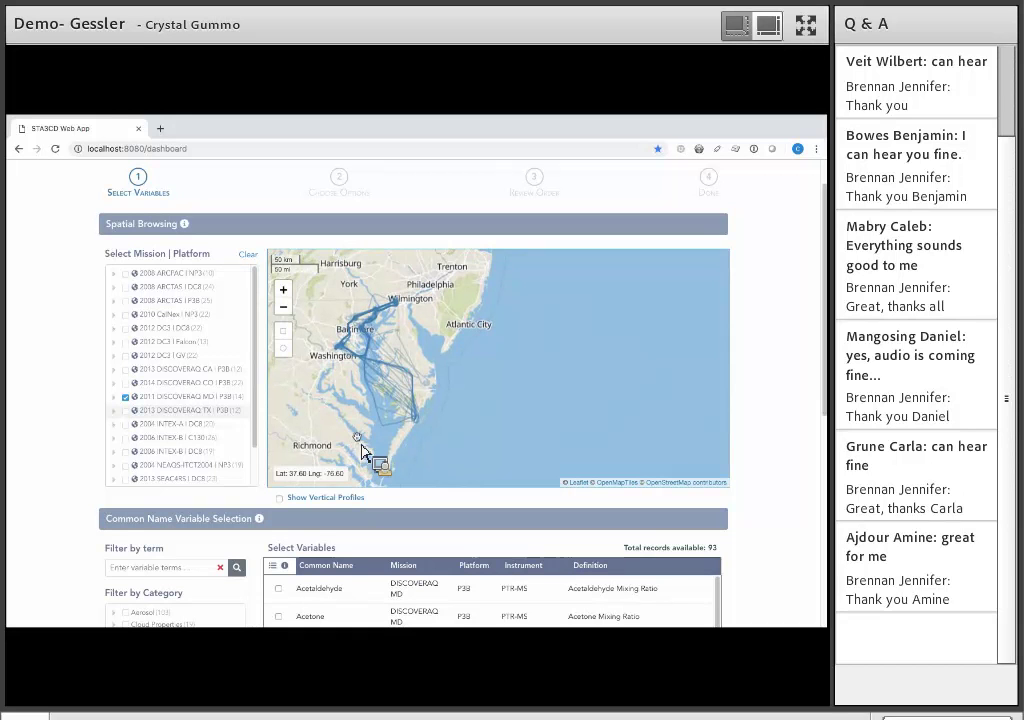
{"action": "left_click", "coordinate": [380, 407]}
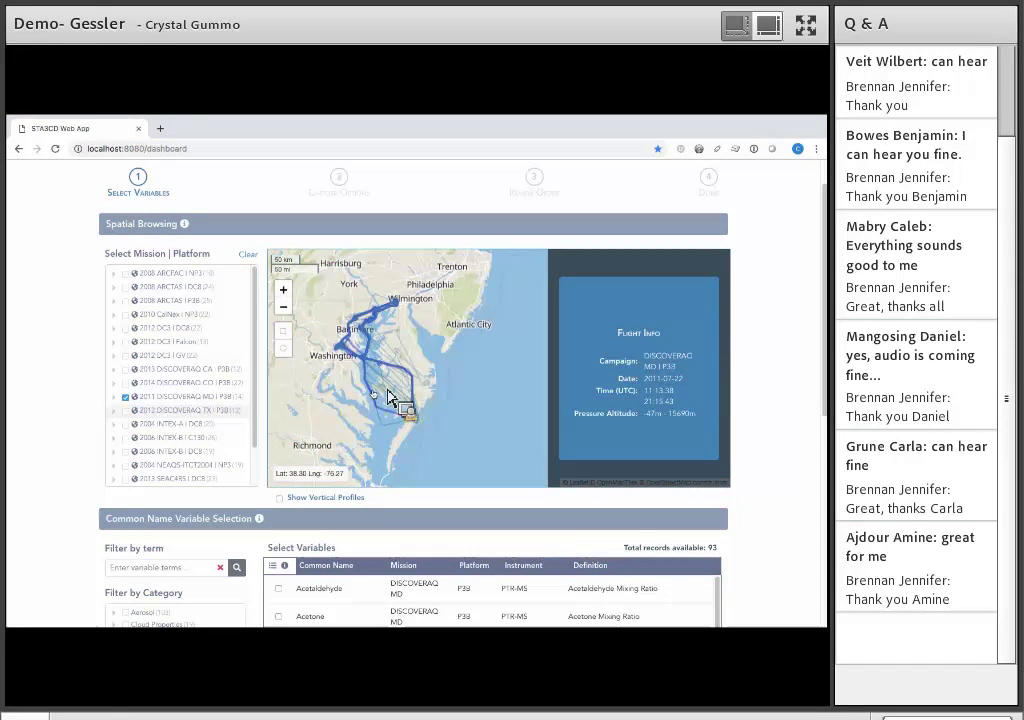
{"action": "left_click", "coordinate": [115, 398]}
{"action": "scroll", "coordinate": [213, 462], "scroll_direction": "down", "scroll_amount": 1}
{"action": "scroll", "coordinate": [213, 462], "scroll_direction": "down", "scroll_amount": 5}
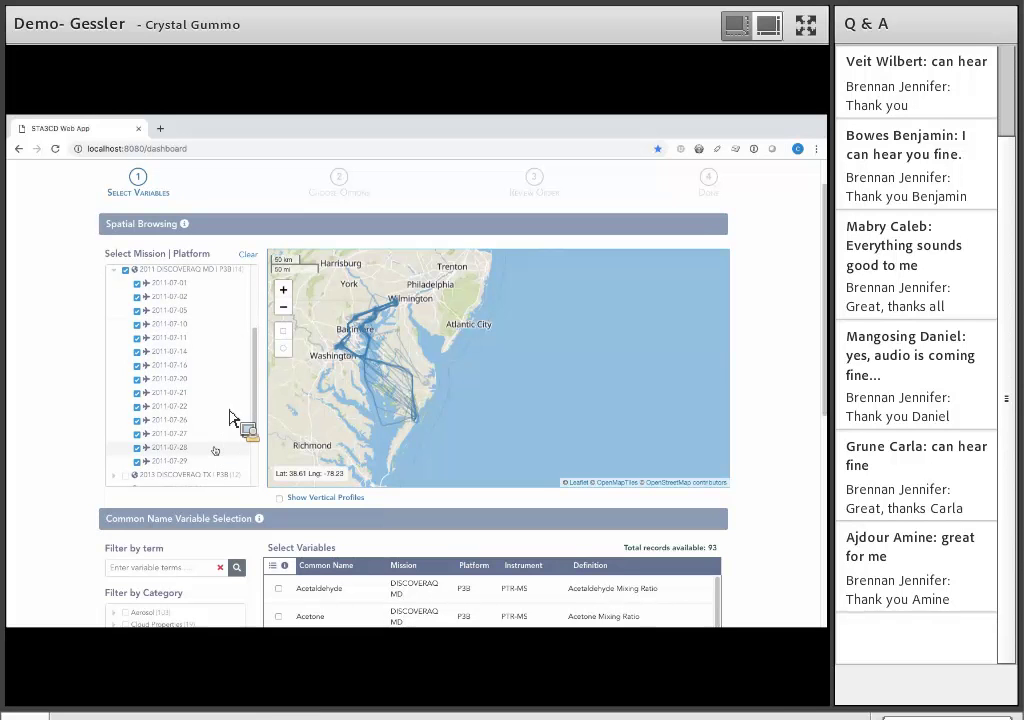
Step: Examine the flight info of individual DISCOVERAQ MD flight paths on the map
{"action": "left_click", "coordinate": [238, 354]}
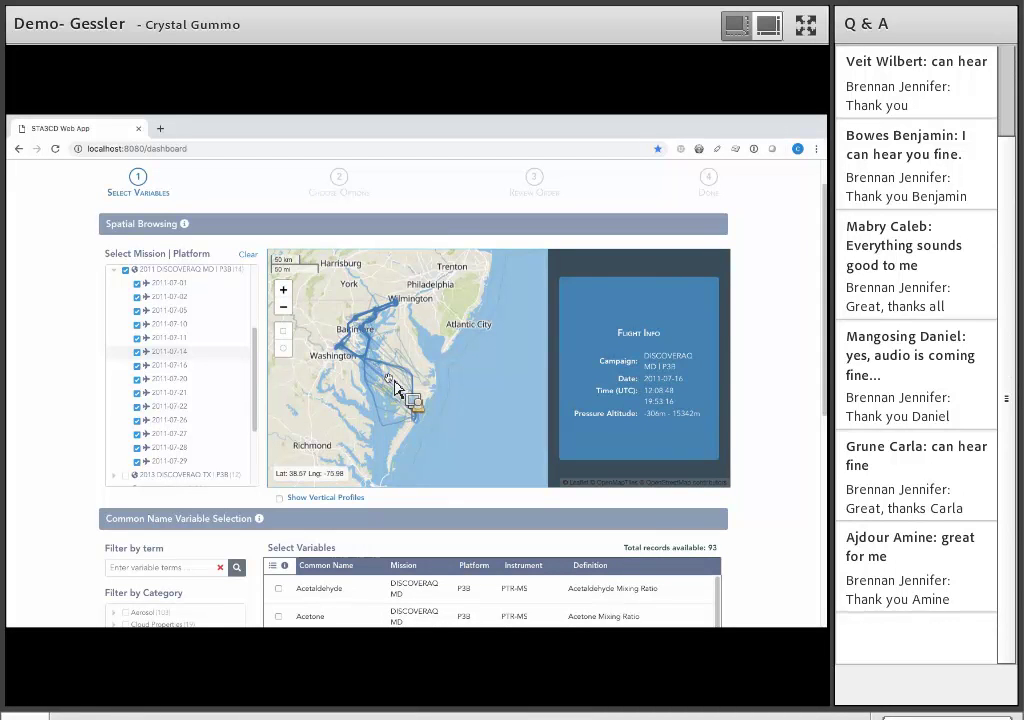
{"action": "left_click", "coordinate": [395, 388]}
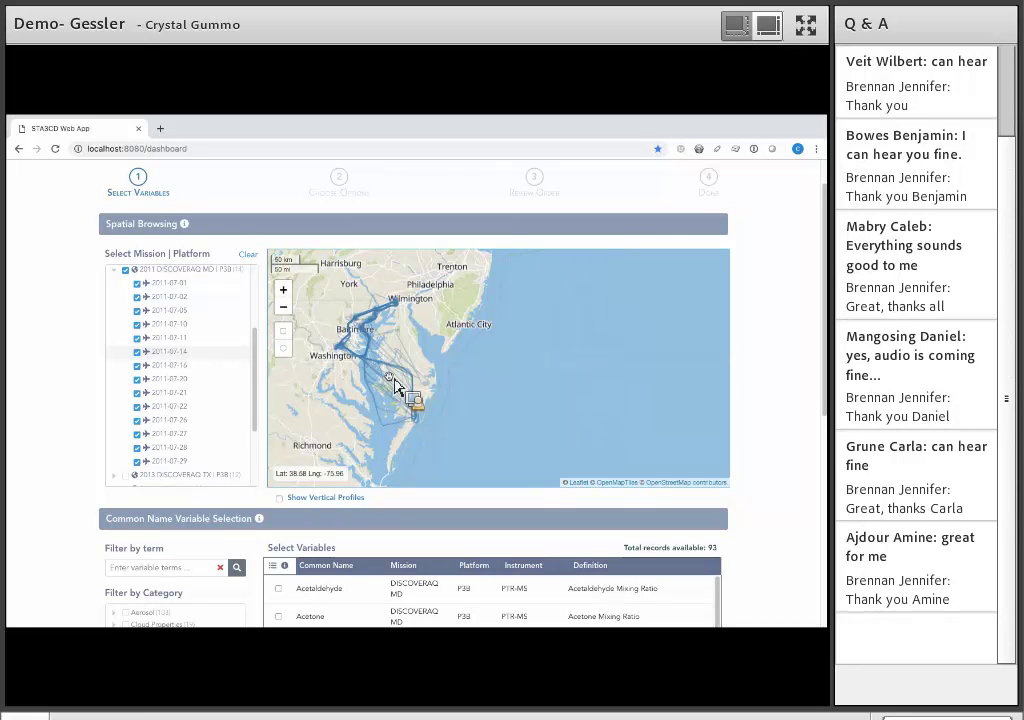
{"action": "left_click", "coordinate": [395, 388]}
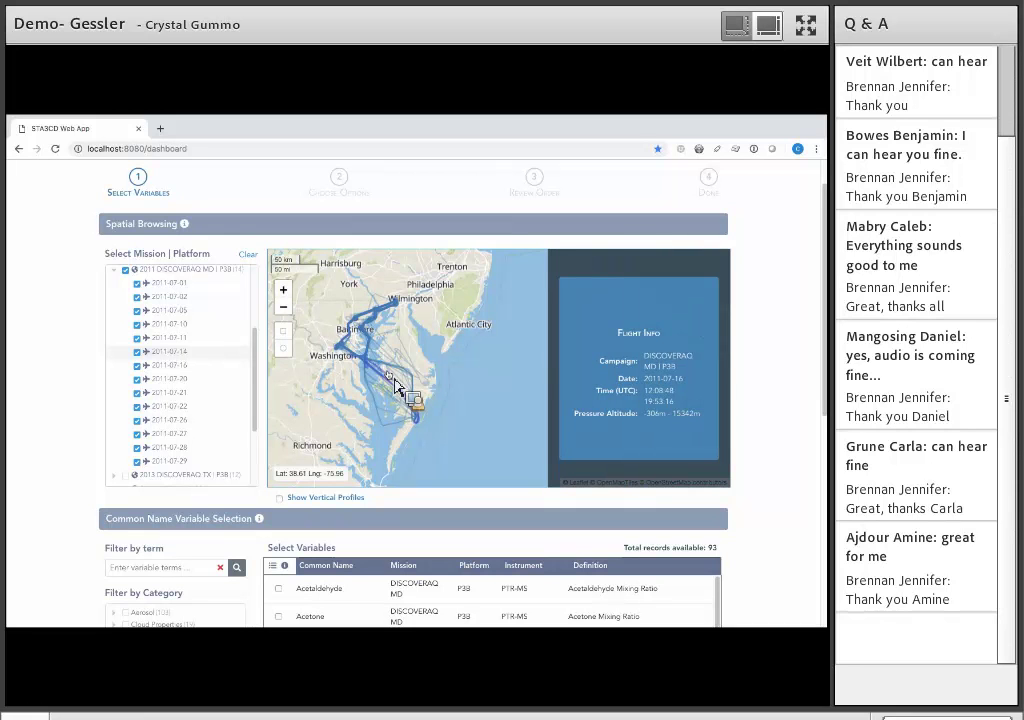
{"action": "left_click", "coordinate": [392, 396]}
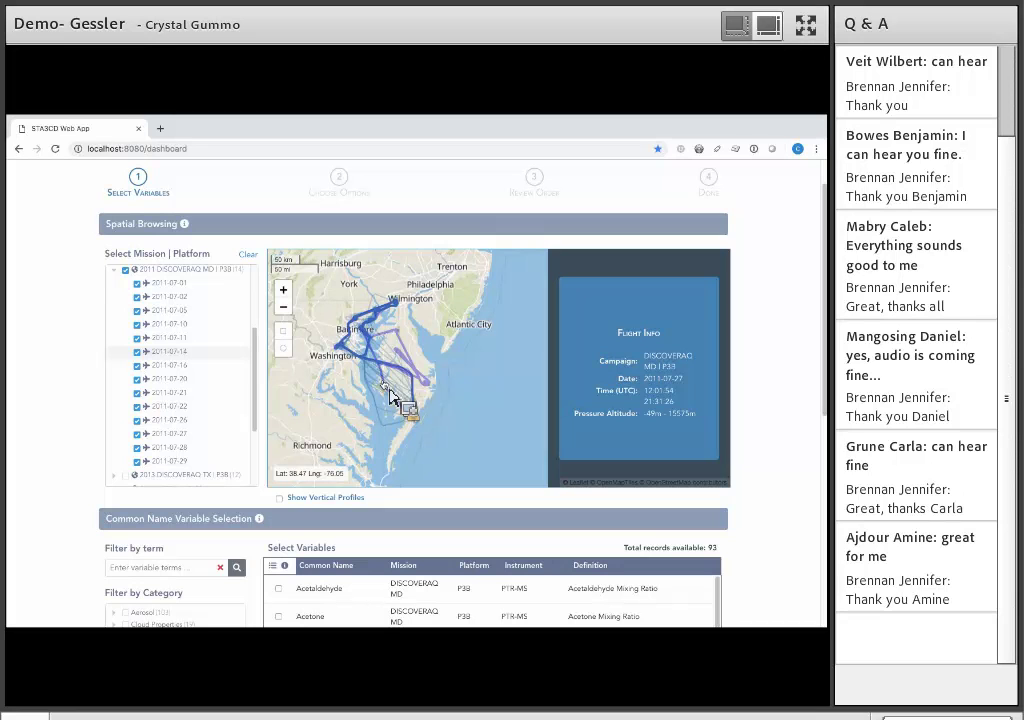
{"action": "left_click", "coordinate": [384, 406]}
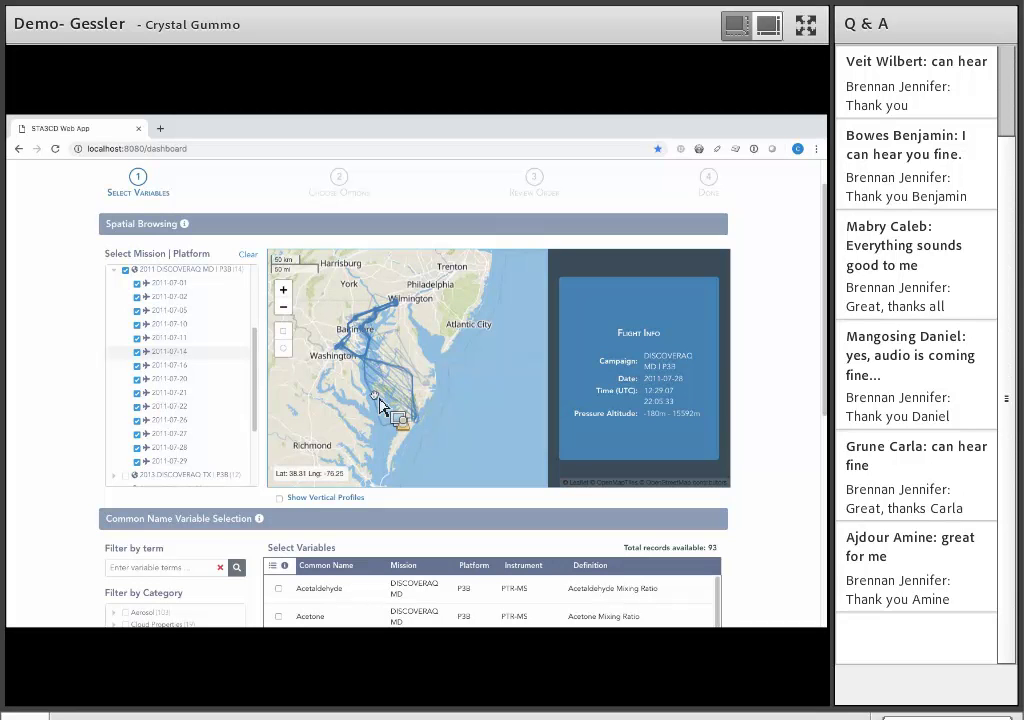
{"action": "left_click", "coordinate": [380, 406]}
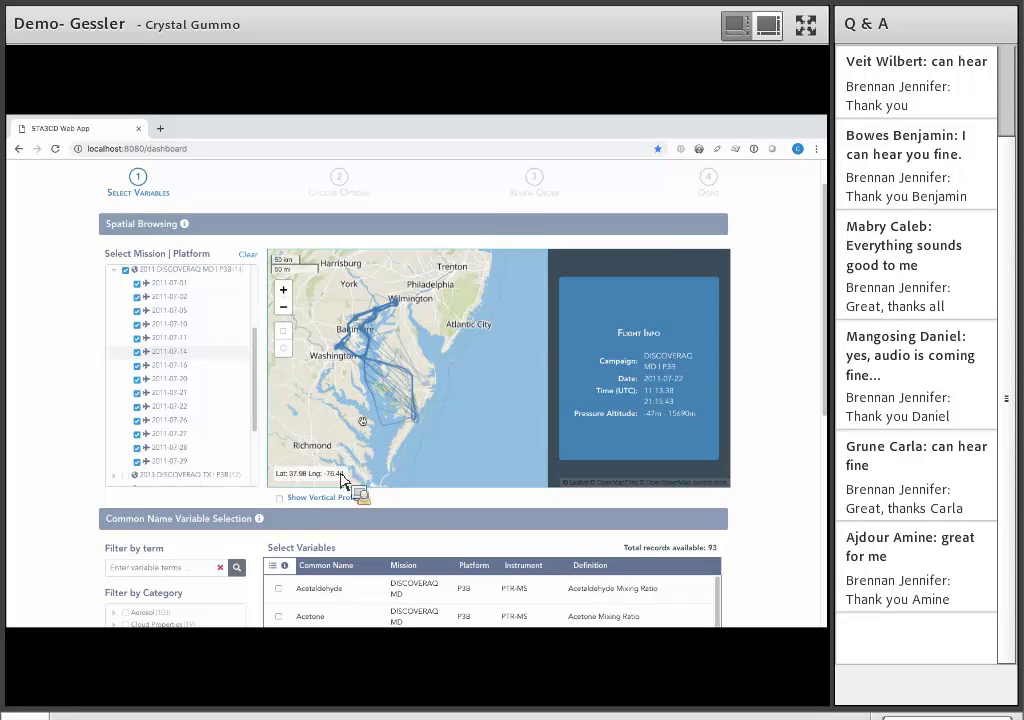
Step: Show the vertical profiles on the flight paths and open the details of a profile marker north of Silver Spring
{"action": "left_click", "coordinate": [280, 498]}
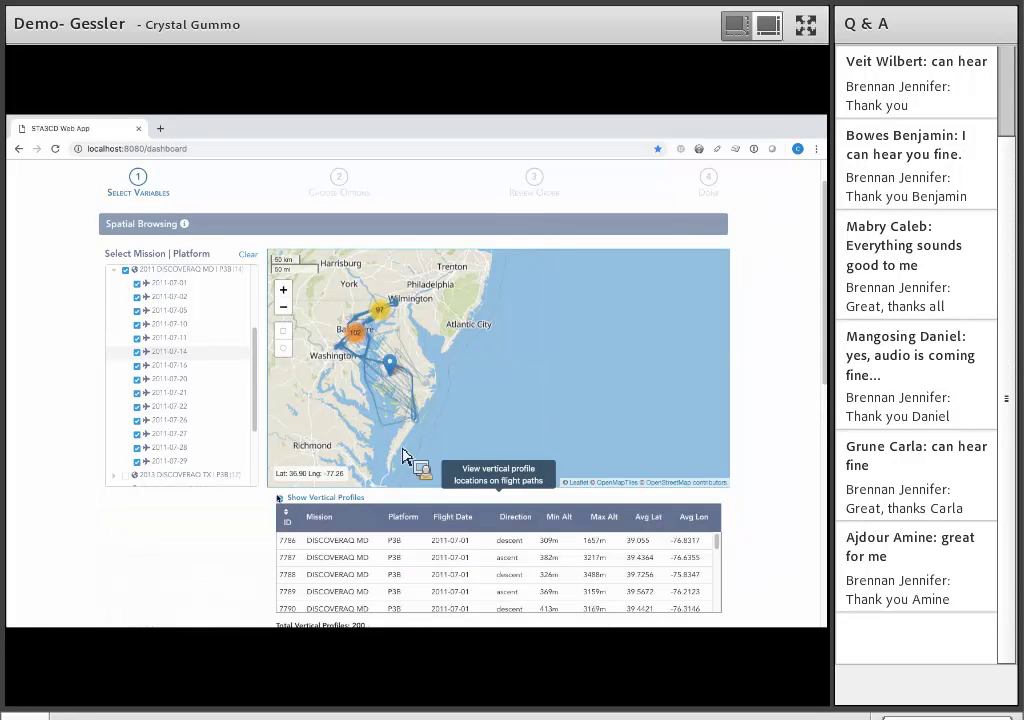
{"action": "left_click", "coordinate": [366, 348]}
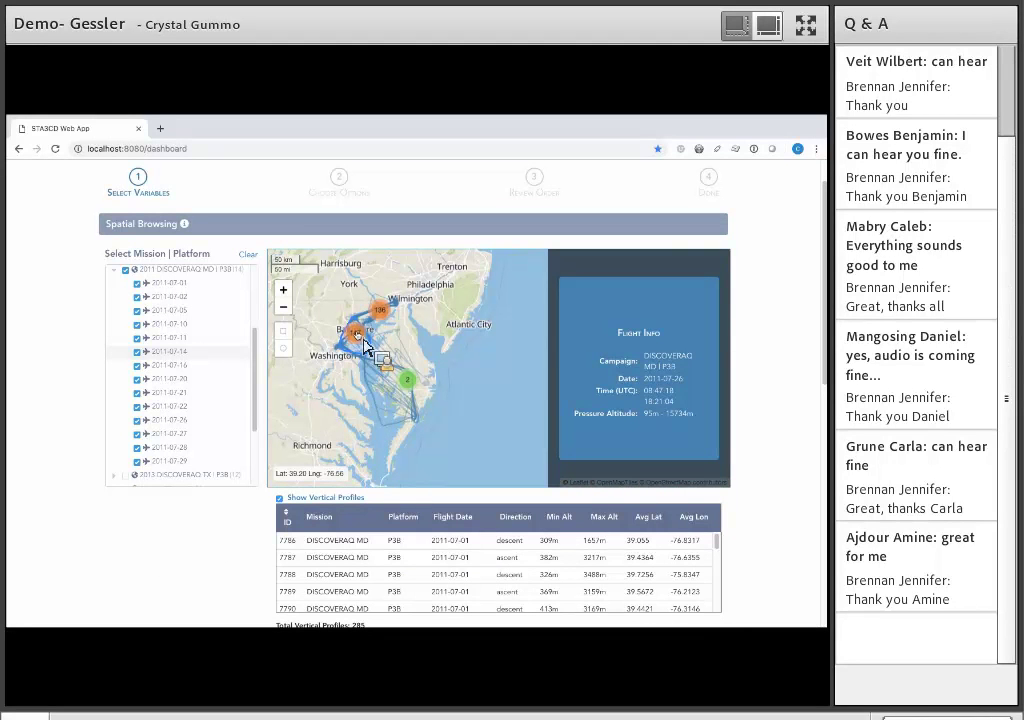
{"action": "left_click", "coordinate": [366, 346]}
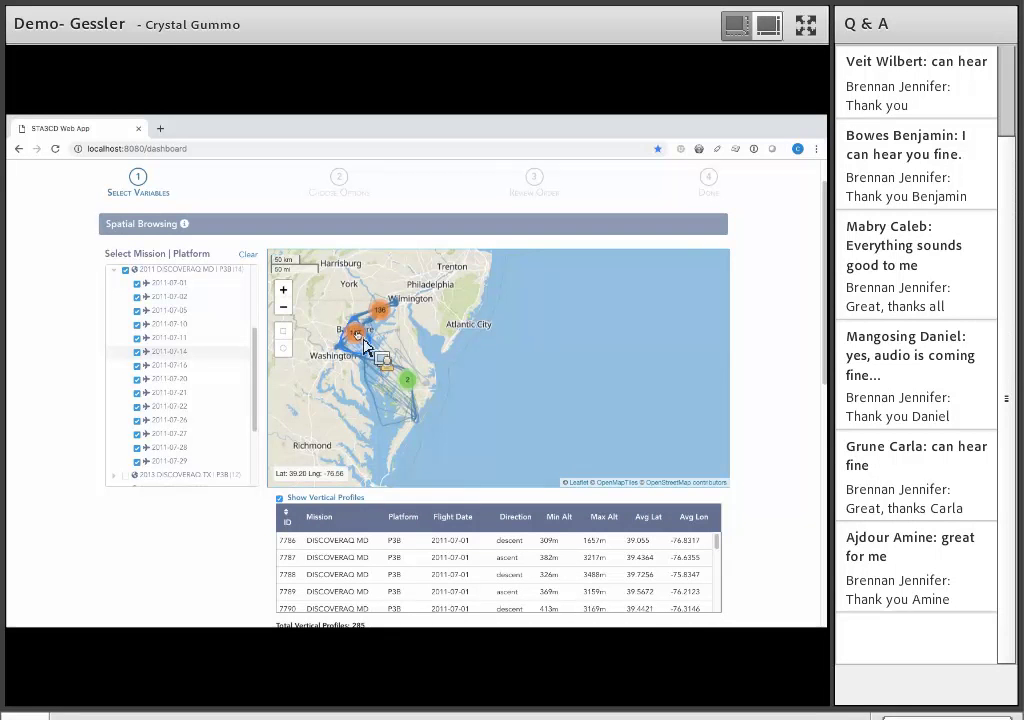
{"action": "left_click", "coordinate": [366, 346]}
{"action": "left_click", "coordinate": [466, 425]}
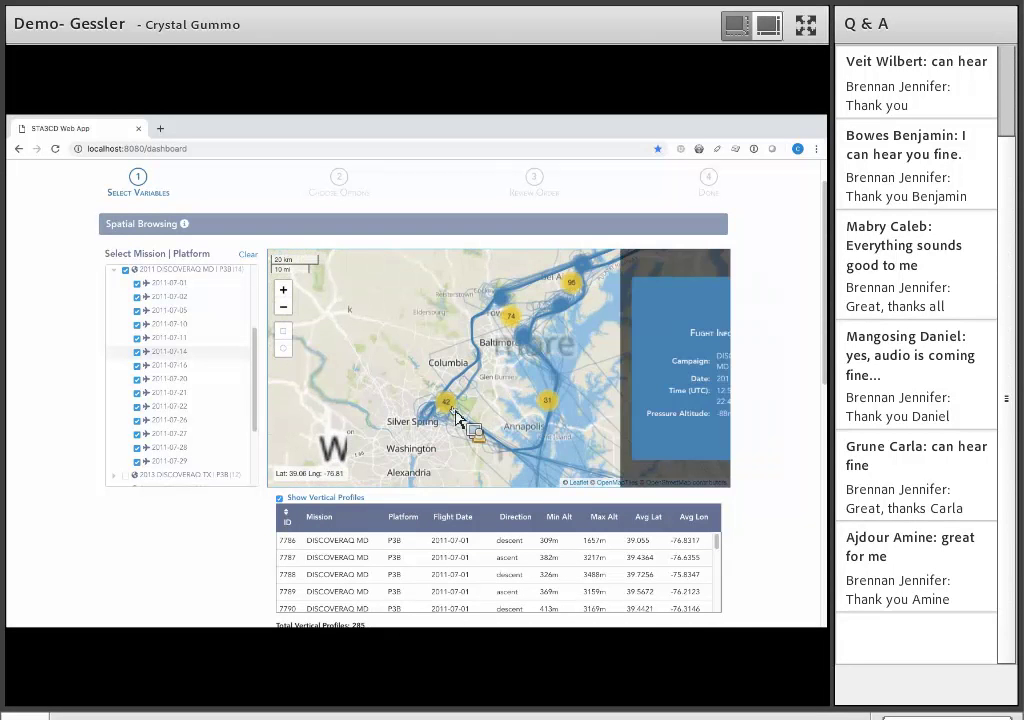
{"action": "left_click", "coordinate": [456, 418]}
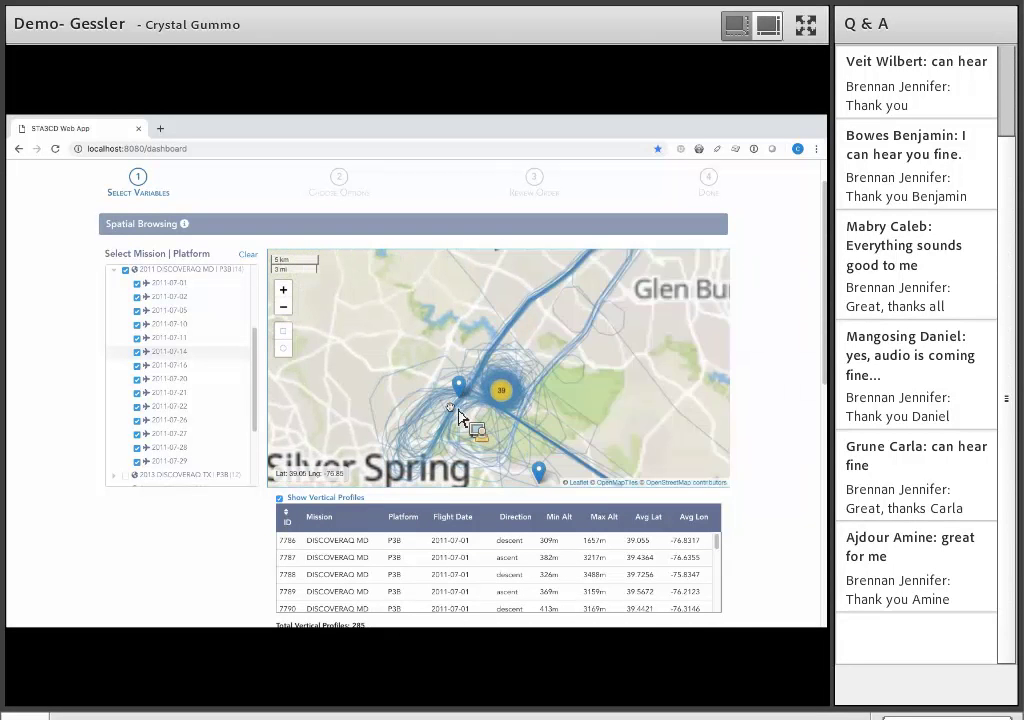
{"action": "left_click", "coordinate": [466, 392]}
{"action": "left_click", "coordinate": [466, 392]}
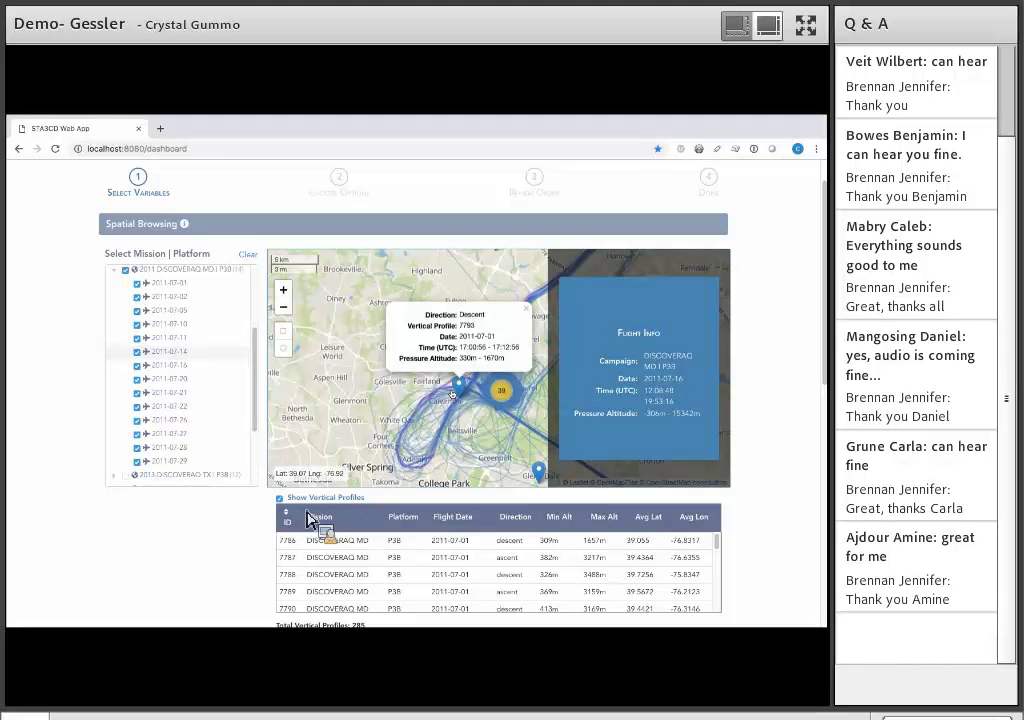
Step: Hide the vertical profiles and zoom the map back out one level
{"action": "left_click", "coordinate": [280, 498]}
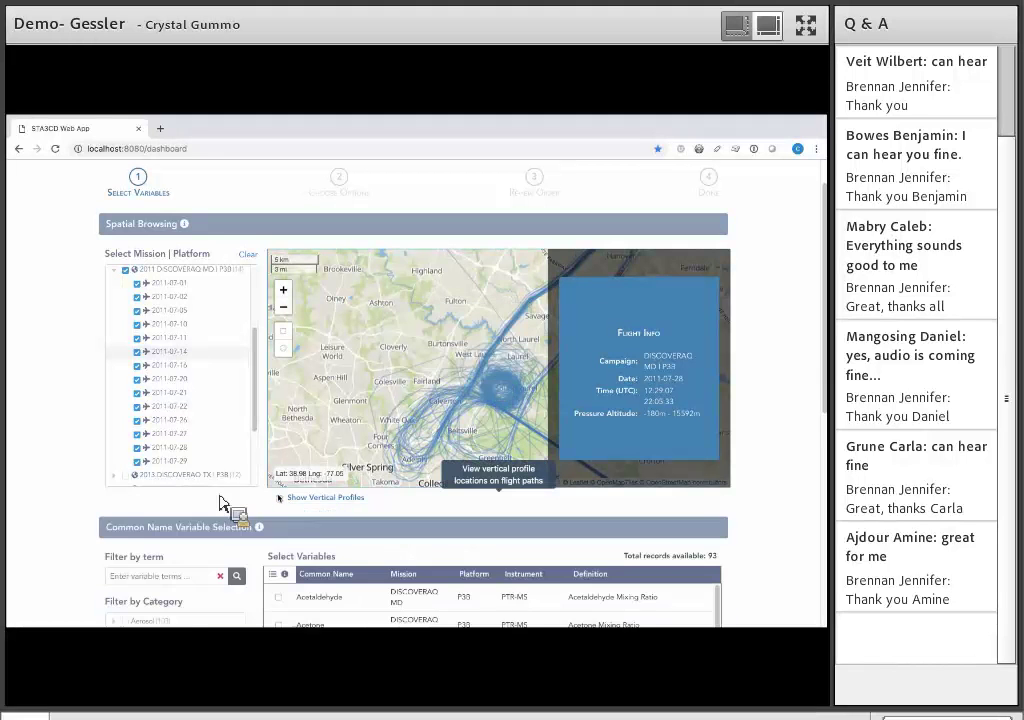
{"action": "scroll", "coordinate": [217, 498], "scroll_direction": "down", "scroll_amount": 1}
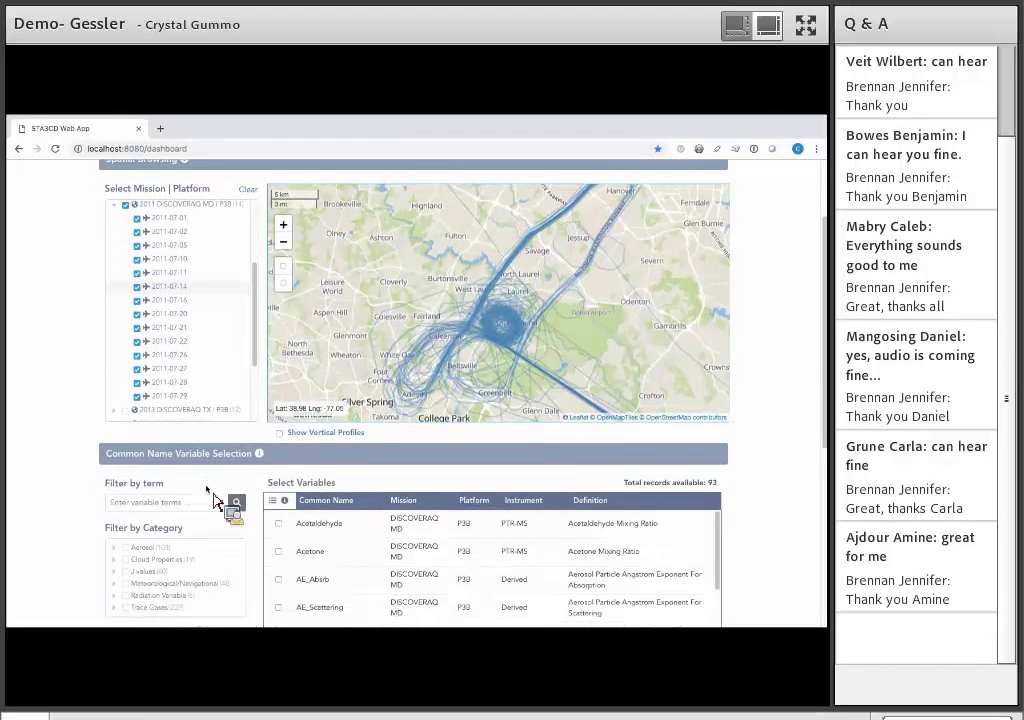
{"action": "scroll", "coordinate": [300, 293], "scroll_direction": "up", "scroll_amount": 1}
{"action": "left_click", "coordinate": [284, 275]}
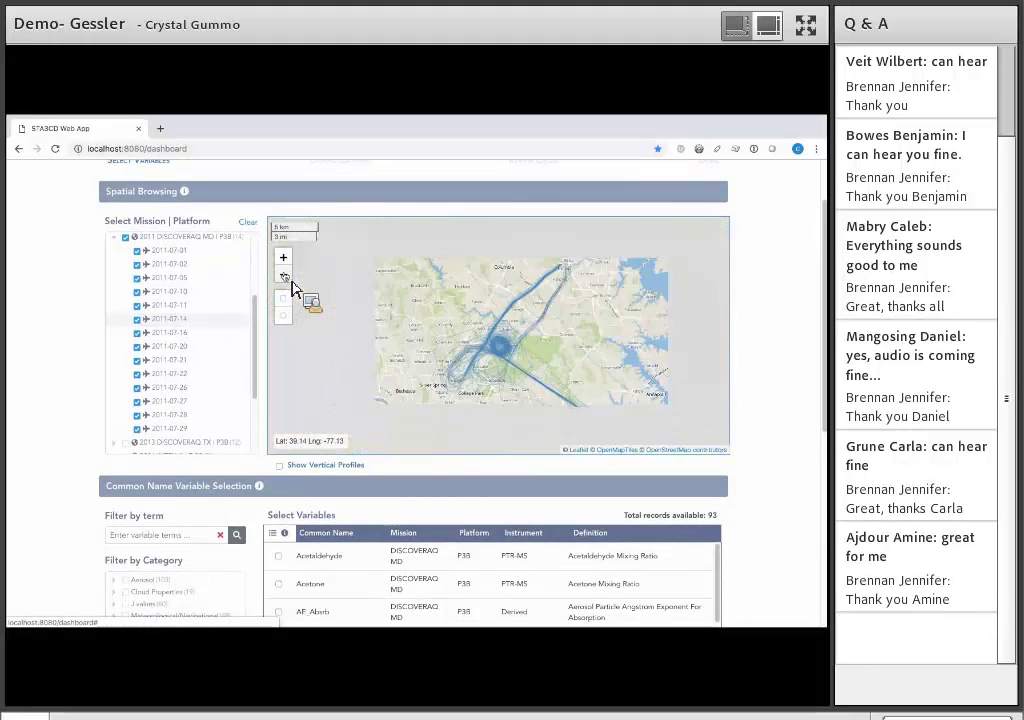
{"action": "scroll", "coordinate": [412, 397], "scroll_direction": "down", "scroll_amount": 1}
{"action": "left_click_drag", "start_coordinate": [411, 373], "coordinate": [416, 275]}
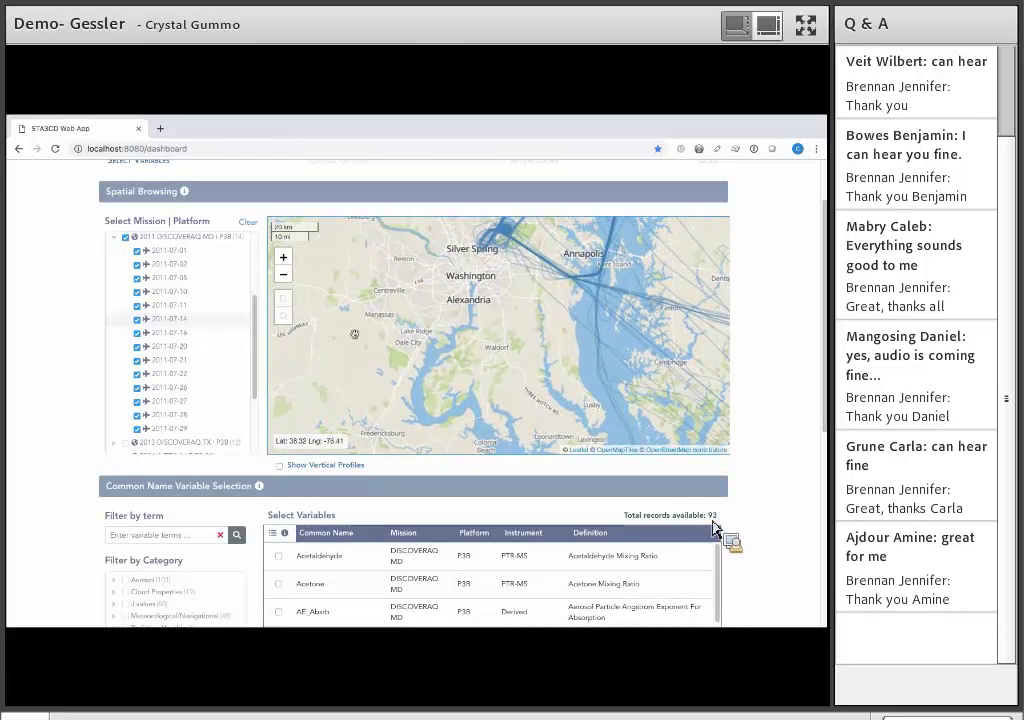
Step: Deselect the 2011 DISCOVERAQ MD | P3B mission and check the total of available variable records
{"action": "left_click", "coordinate": [124, 238]}
{"action": "left_click", "coordinate": [114, 238]}
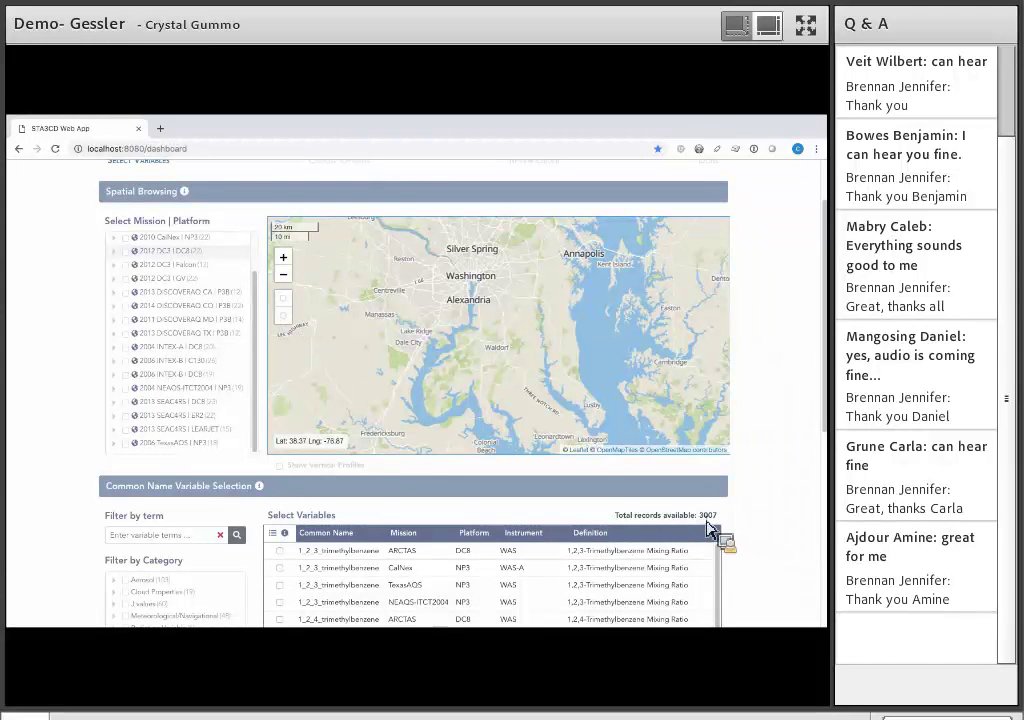
{"action": "left_click_drag", "start_coordinate": [700, 521], "coordinate": [719, 523]}
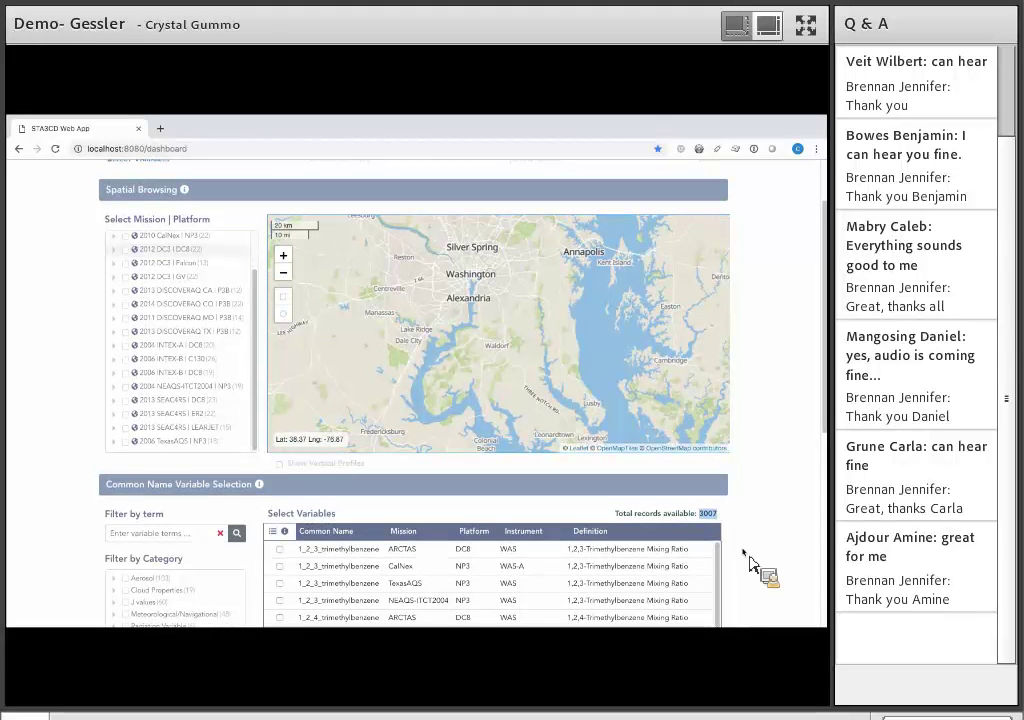
{"action": "scroll", "coordinate": [757, 565], "scroll_direction": "down", "scroll_amount": 1}
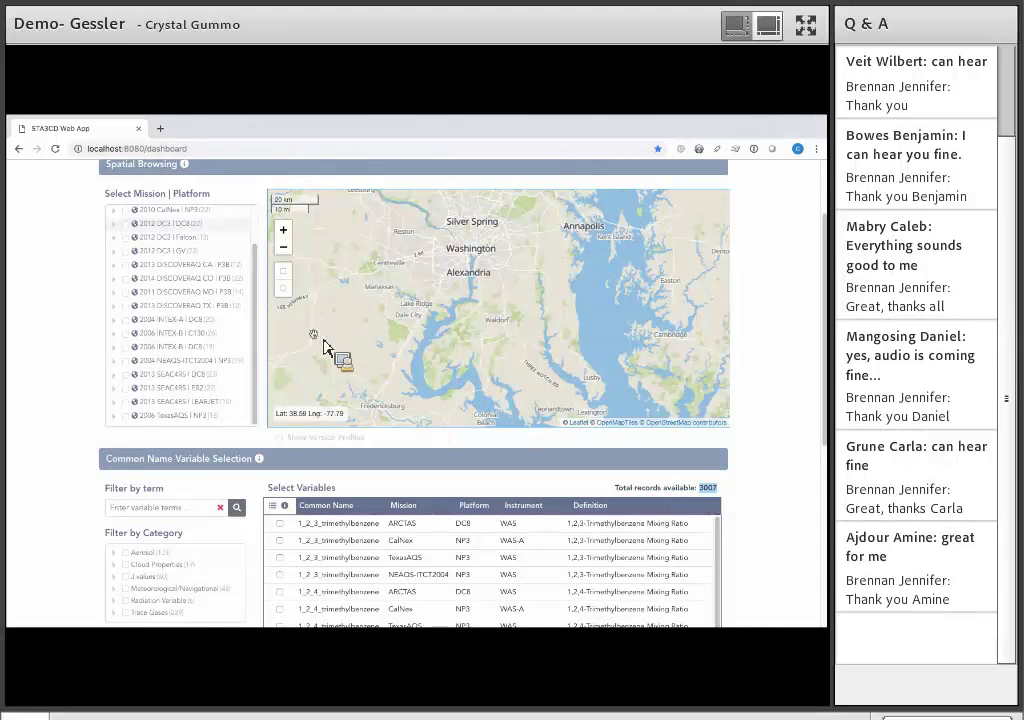
{"action": "left_click_drag", "start_coordinate": [359, 334], "coordinate": [390, 310]}
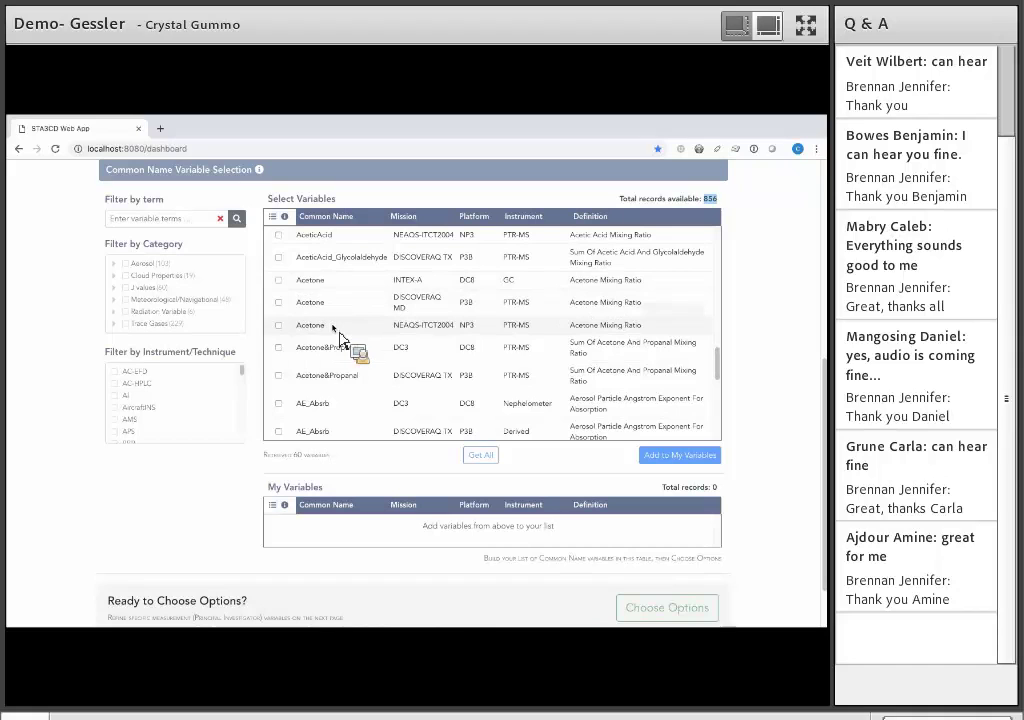
Step: Filter the common name variables by the Trace Gases category and browse the matching list
{"action": "left_click", "coordinate": [125, 324]}
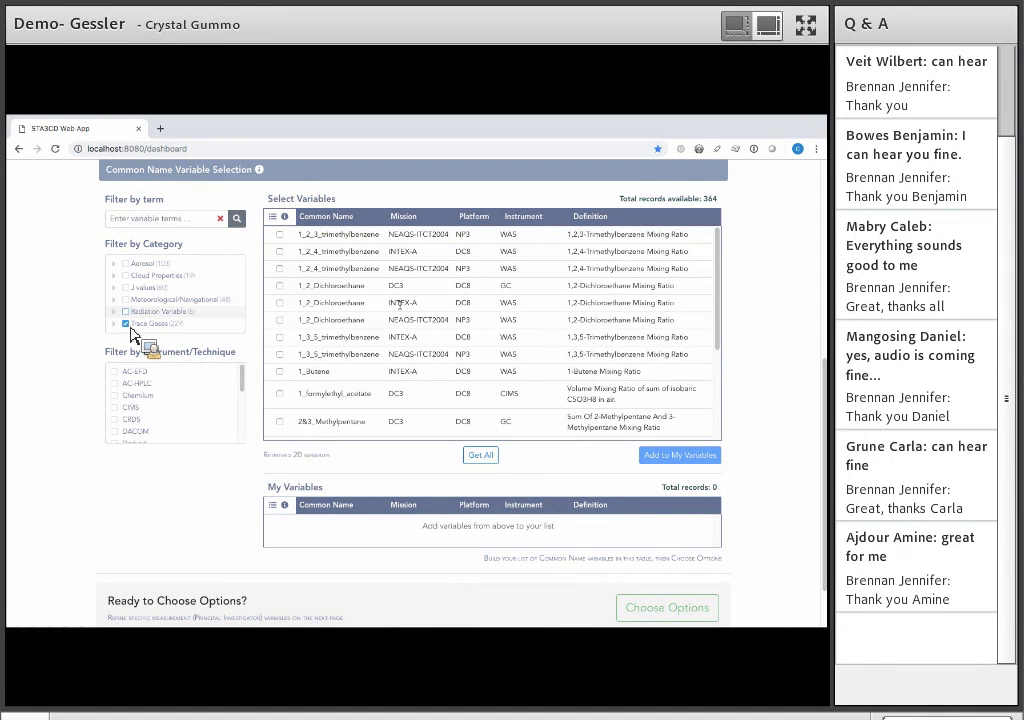
{"action": "double_click", "coordinate": [710, 198]}
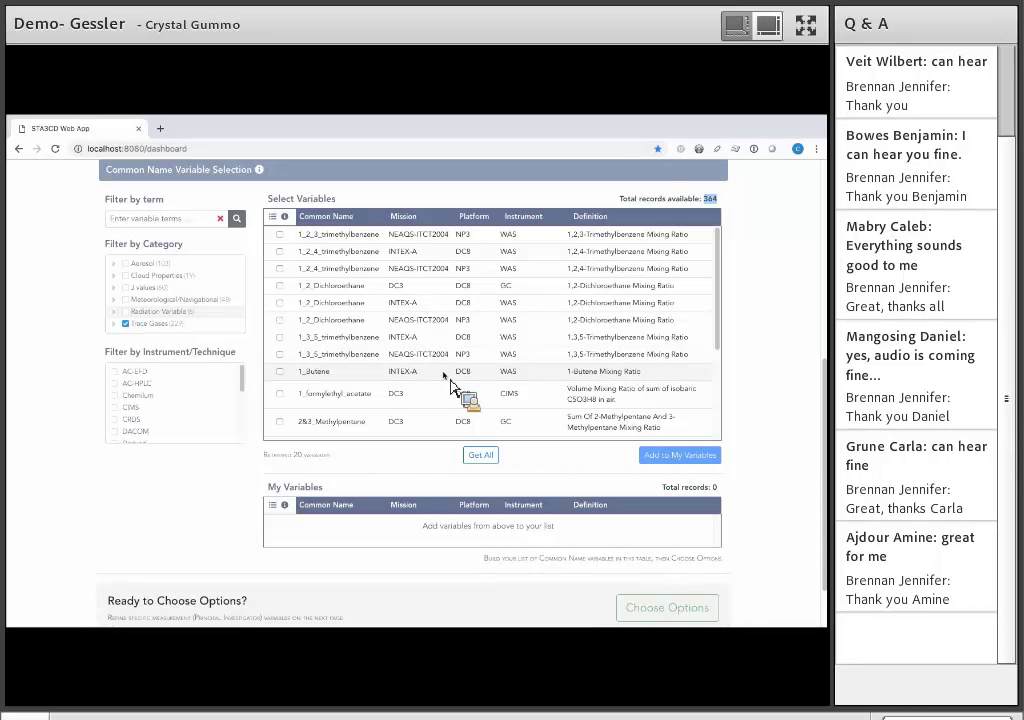
{"action": "scroll", "coordinate": [450, 381], "scroll_direction": "down", "scroll_amount": 1}
{"action": "scroll", "coordinate": [450, 381], "scroll_direction": "down", "scroll_amount": 3}
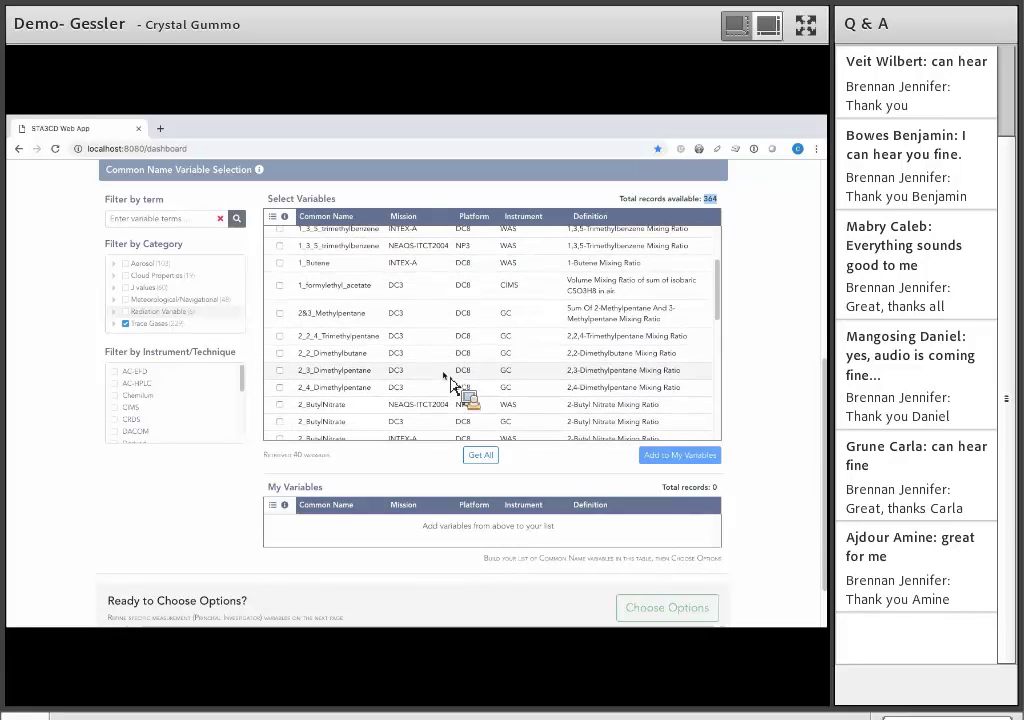
{"action": "scroll", "coordinate": [450, 381], "scroll_direction": "down", "scroll_amount": 3}
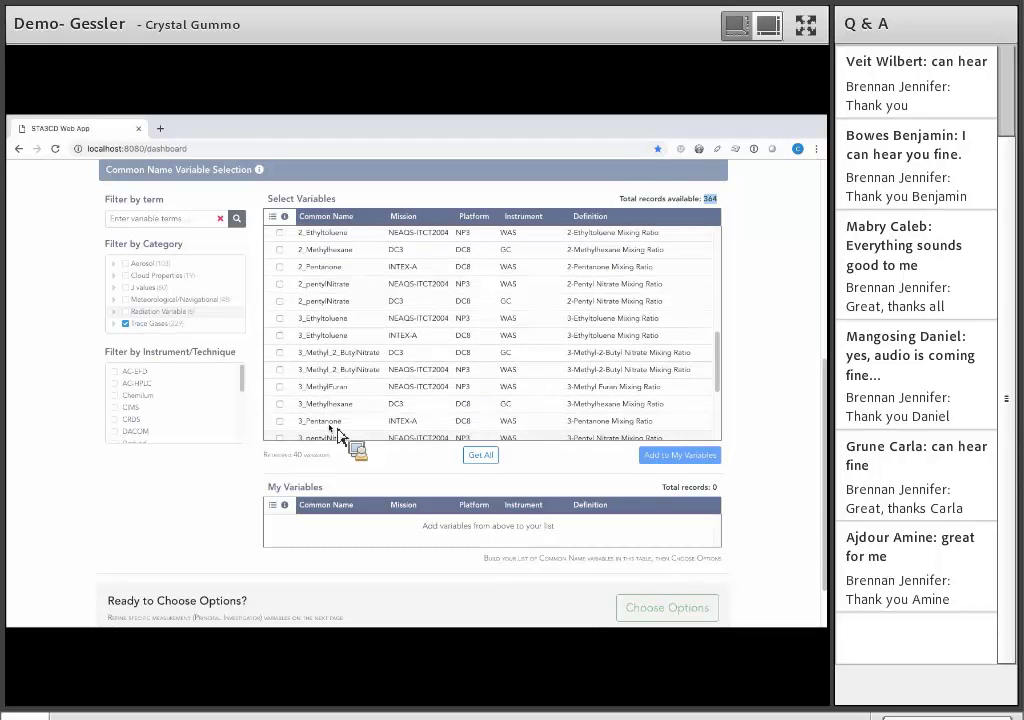
{"action": "scroll", "coordinate": [337, 436], "scroll_direction": "down", "scroll_amount": 2}
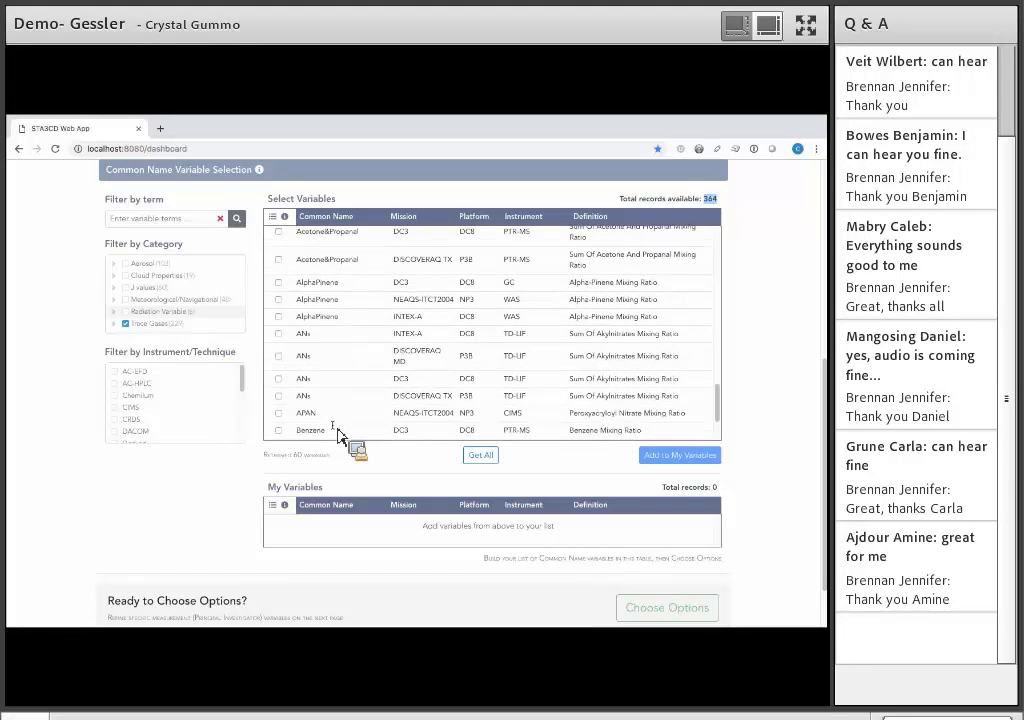
{"action": "scroll", "coordinate": [337, 434], "scroll_direction": "down", "scroll_amount": 15}
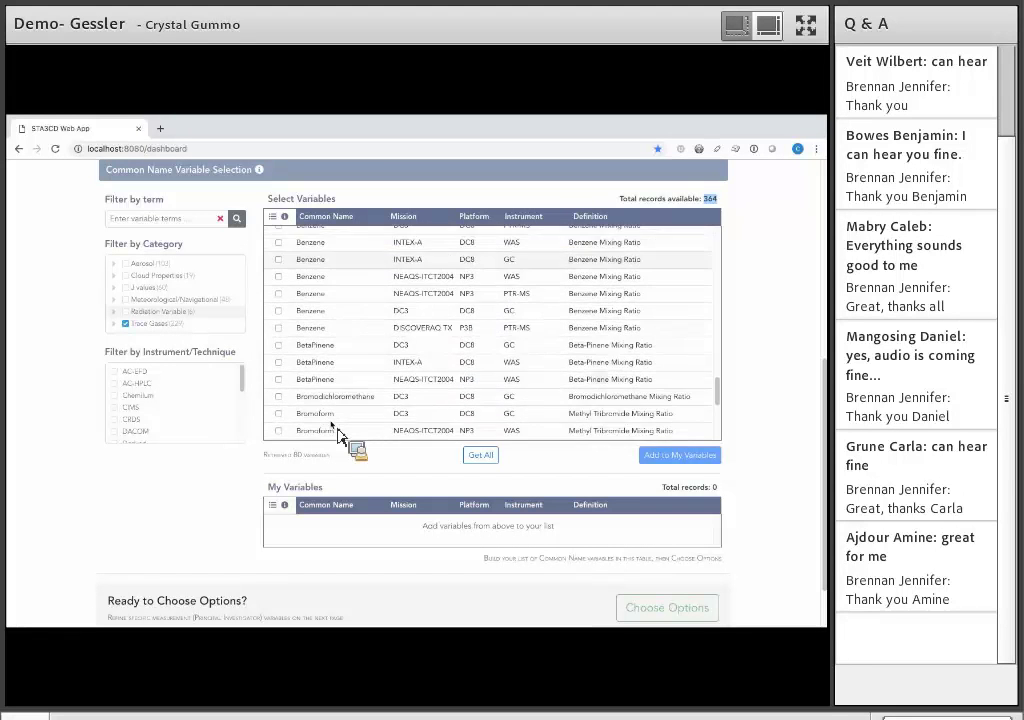
{"action": "scroll", "coordinate": [337, 434], "scroll_direction": "down", "scroll_amount": 10}
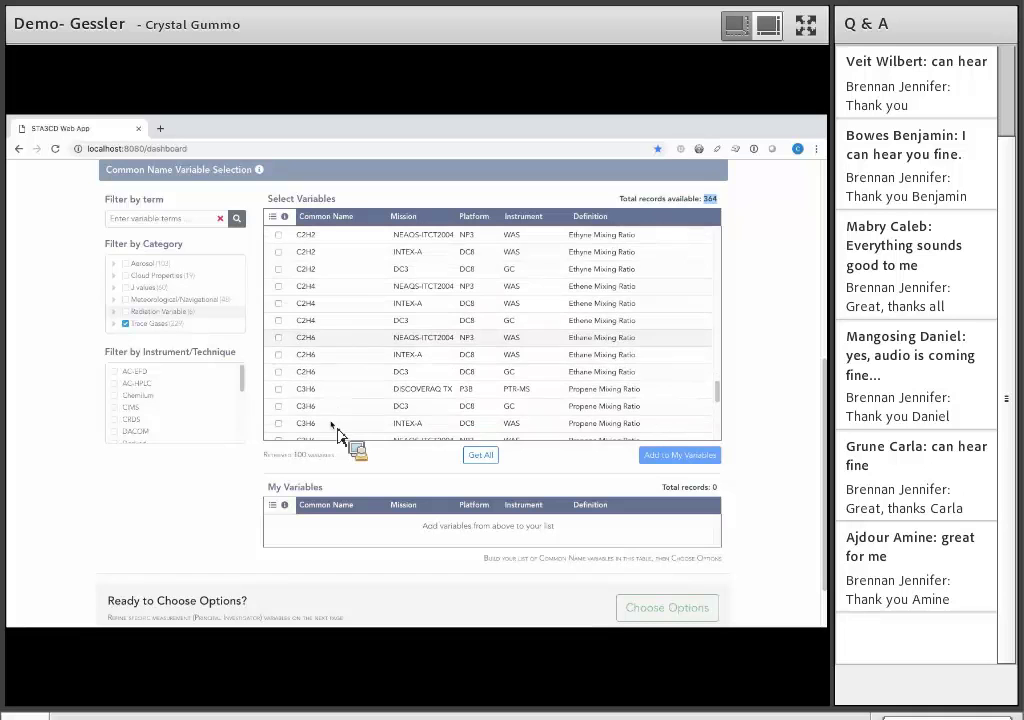
{"action": "scroll", "coordinate": [337, 434], "scroll_direction": "down", "scroll_amount": 2}
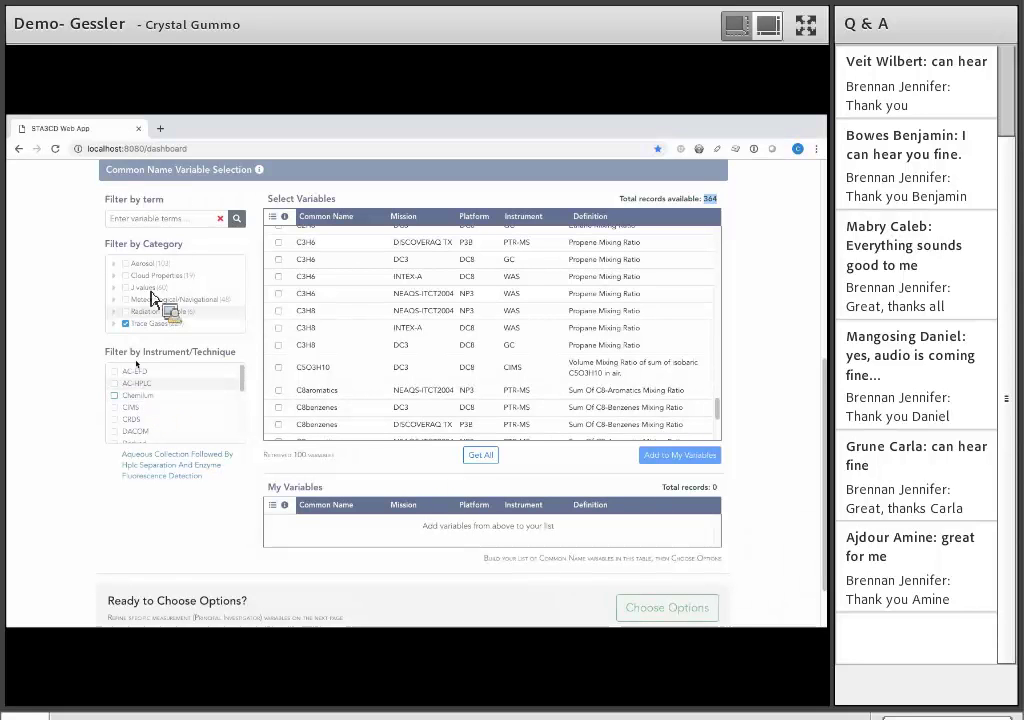
Step: Filter the trace gas variables by the term NO2 and check the total of available records
{"action": "left_click", "coordinate": [150, 218]}
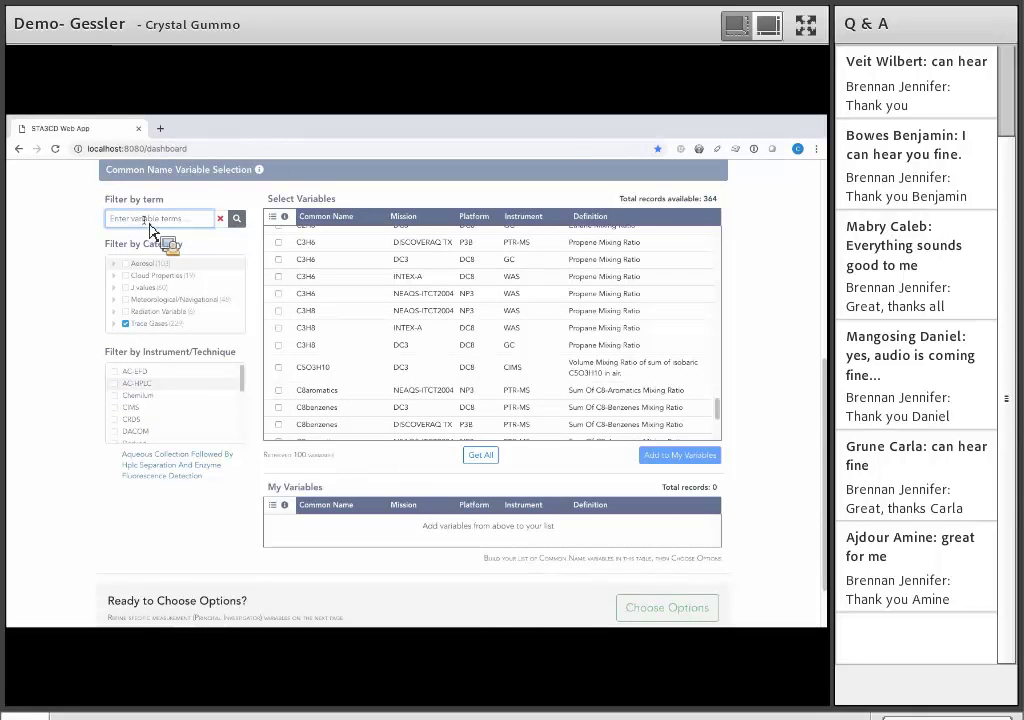
{"action": "type", "text": "NO"}
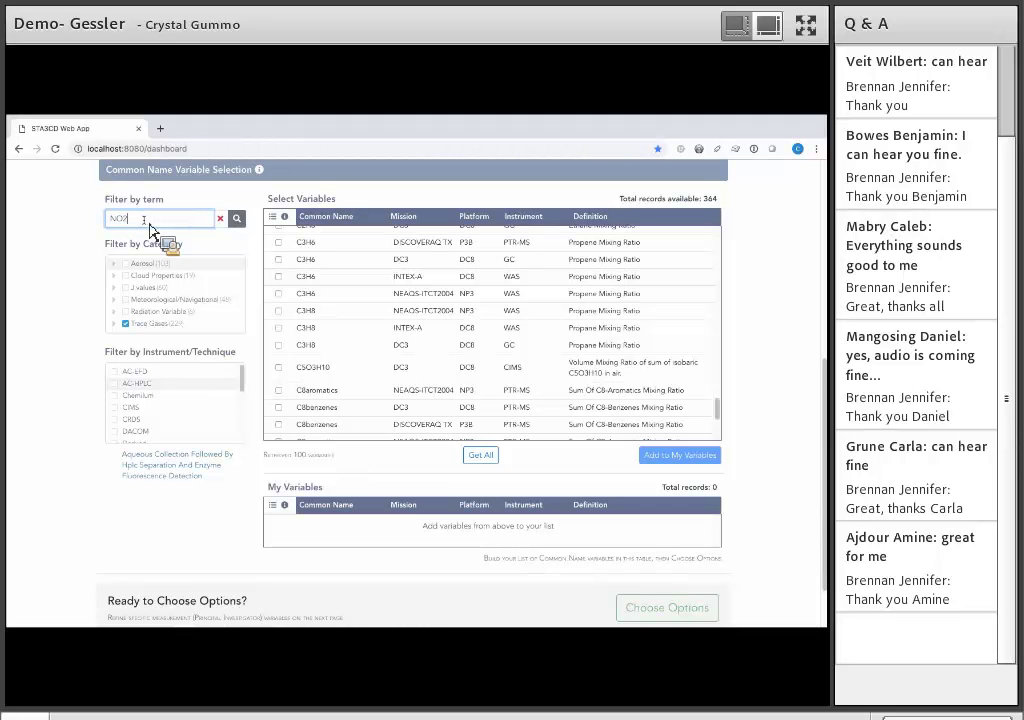
{"action": "type", "text": "2"}
{"action": "key", "text": "Return"}
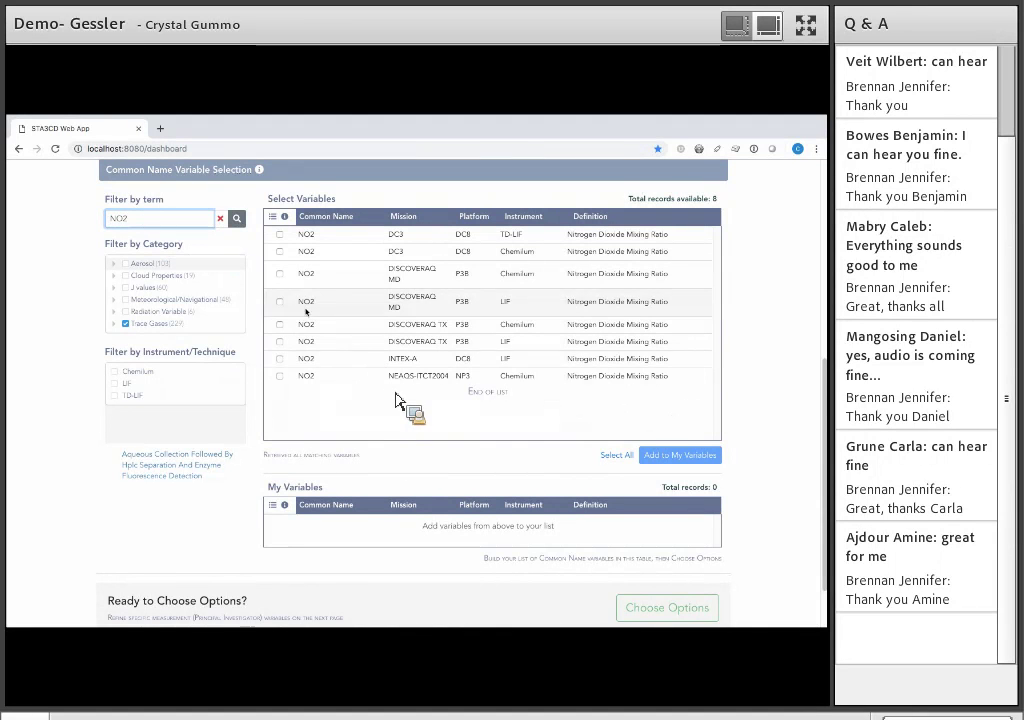
{"action": "double_click", "coordinate": [713, 199]}
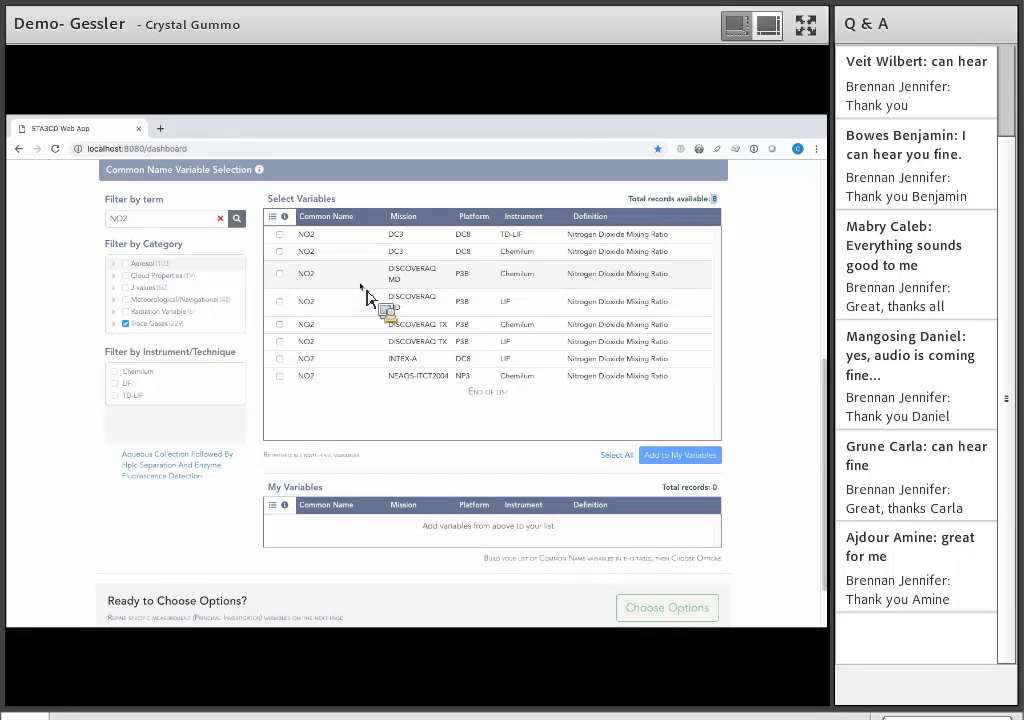
Step: Add all the listed NO2 variables to My Variables, plus every trace gas variable matching the filter term CO2
{"action": "left_click_drag", "start_coordinate": [308, 268], "coordinate": [287, 258]}
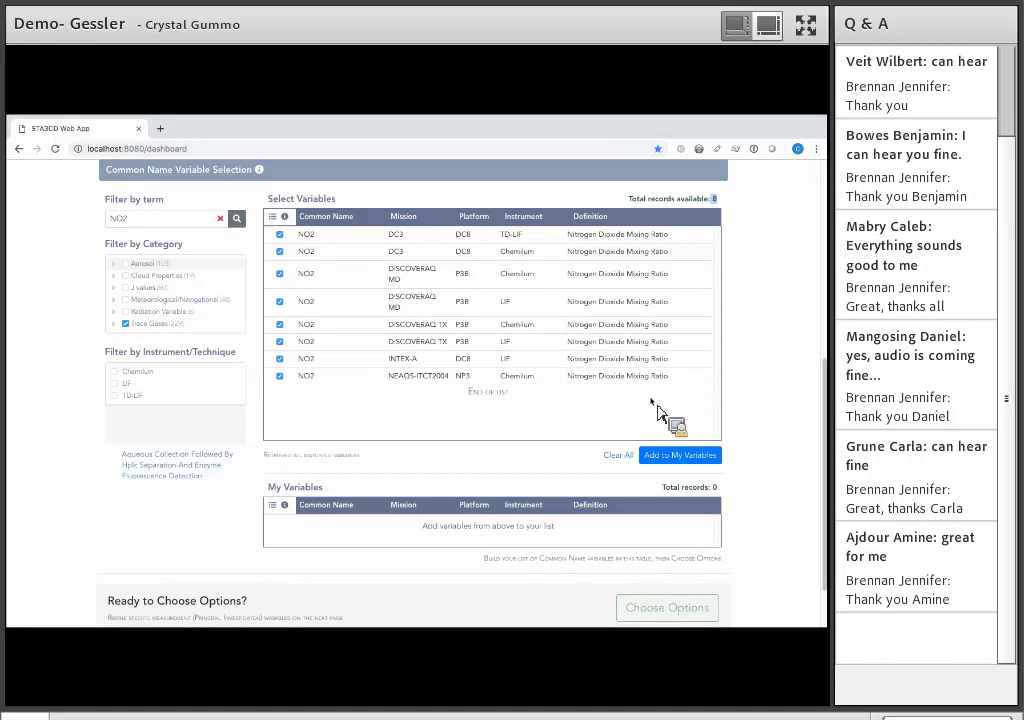
{"action": "left_click", "coordinate": [672, 462]}
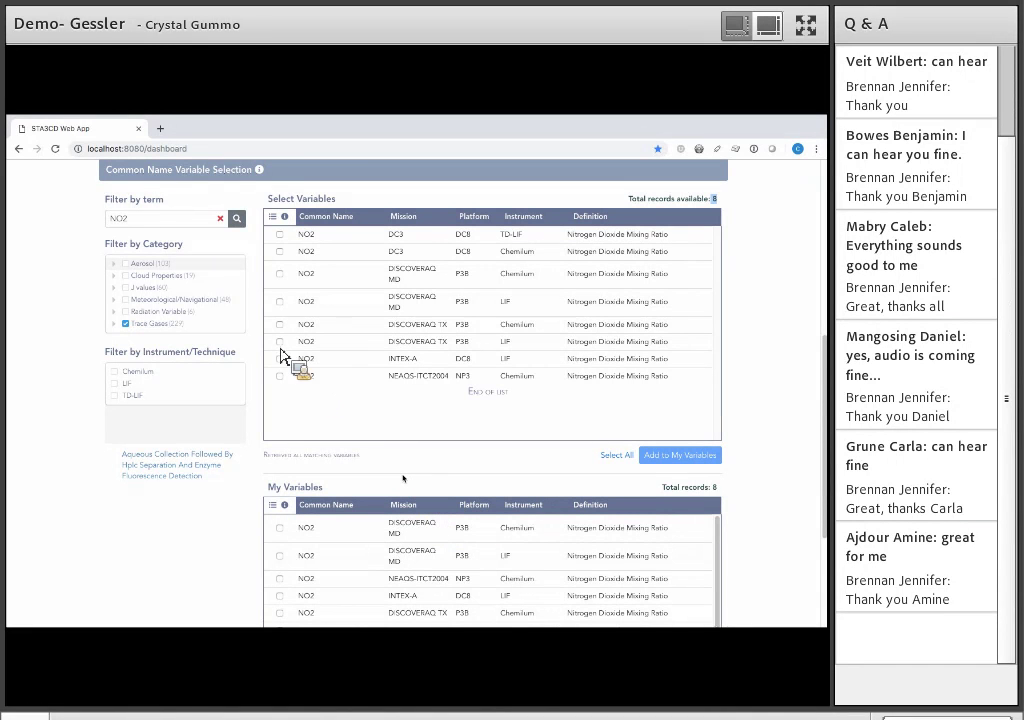
{"action": "double_click", "coordinate": [114, 218]}
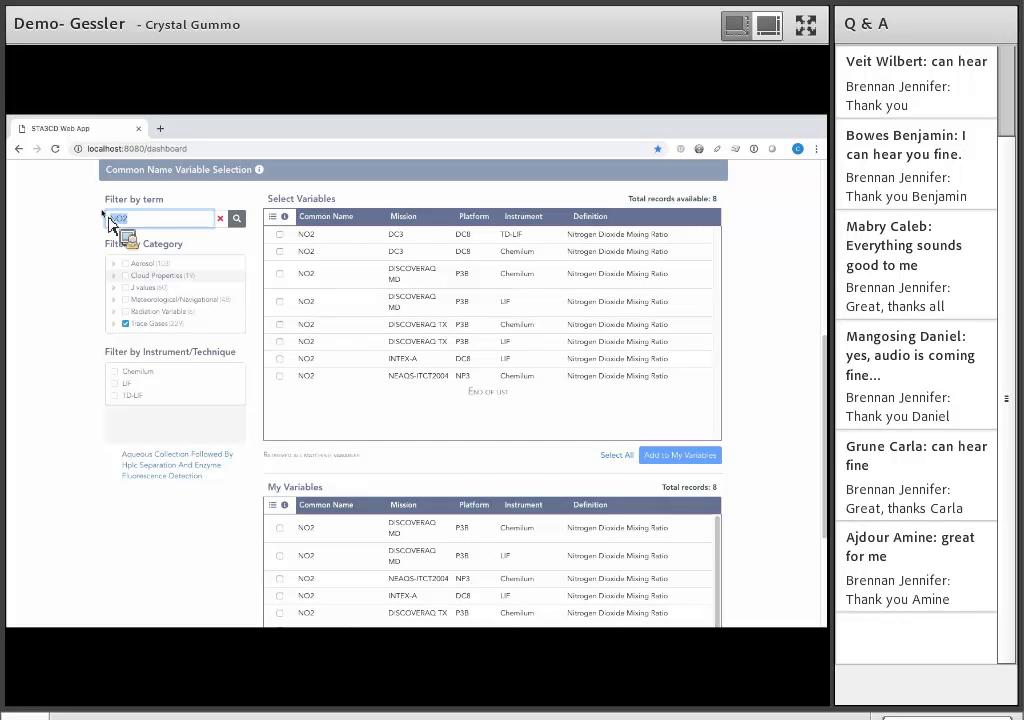
{"action": "type", "text": "CO2"}
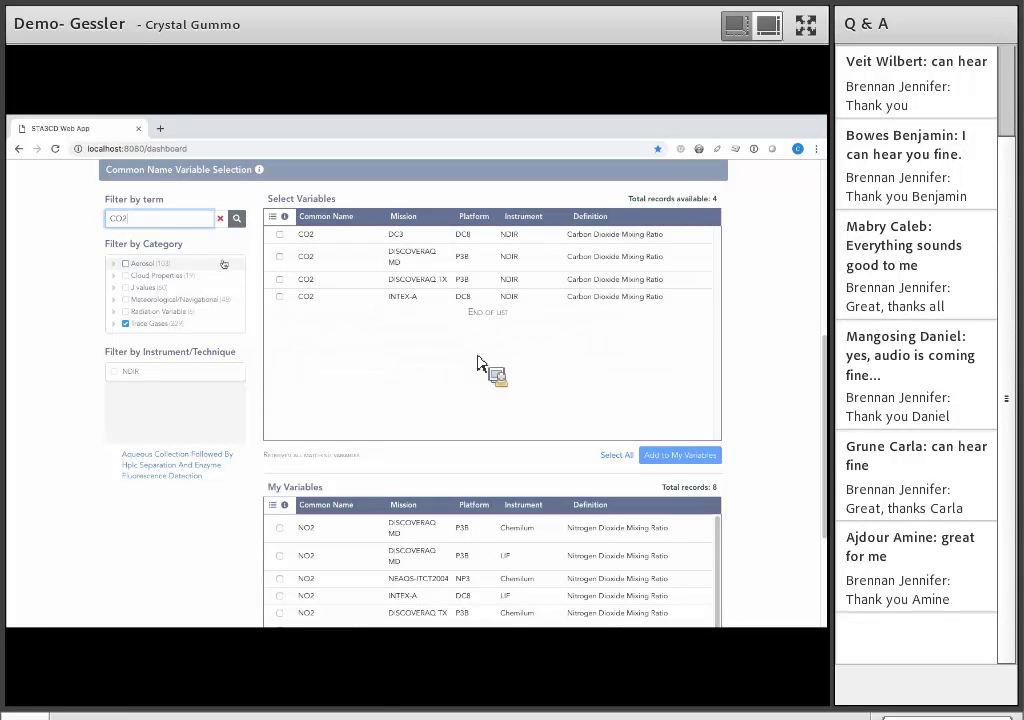
{"action": "left_click", "coordinate": [617, 455]}
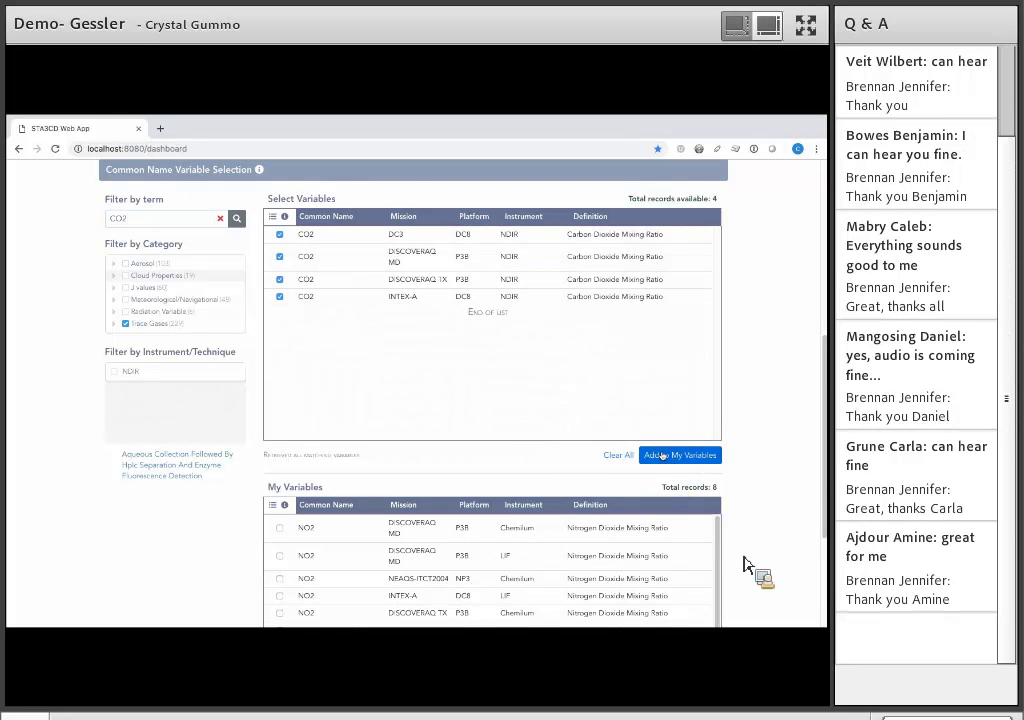
{"action": "left_click", "coordinate": [661, 455]}
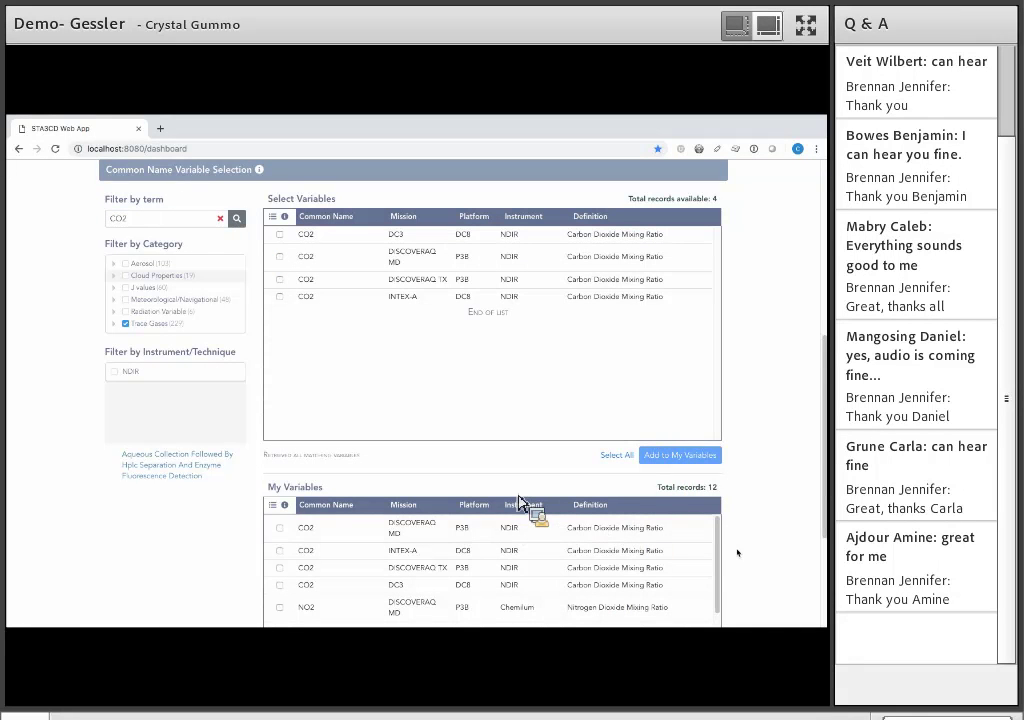
Step: Review the NO2 and CO2 entries in My Variables and proceed to choosing the order options
{"action": "scroll", "coordinate": [519, 500], "scroll_direction": "down", "scroll_amount": 5}
{"action": "scroll", "coordinate": [511, 490], "scroll_direction": "down", "scroll_amount": 1}
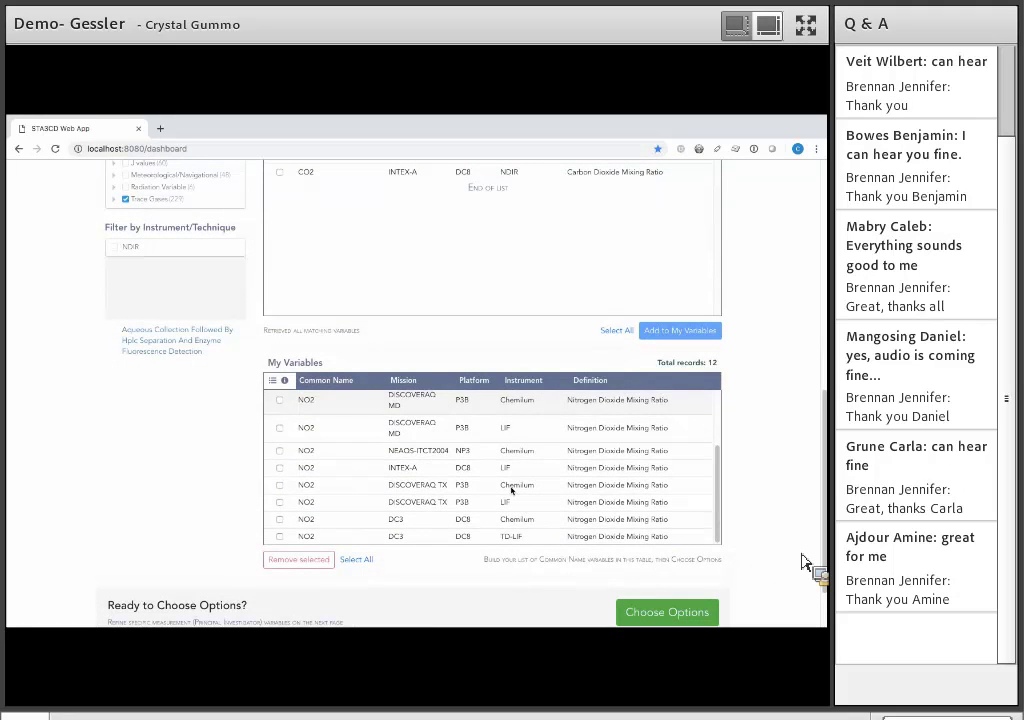
{"action": "scroll", "coordinate": [511, 490], "scroll_direction": "up", "scroll_amount": 4}
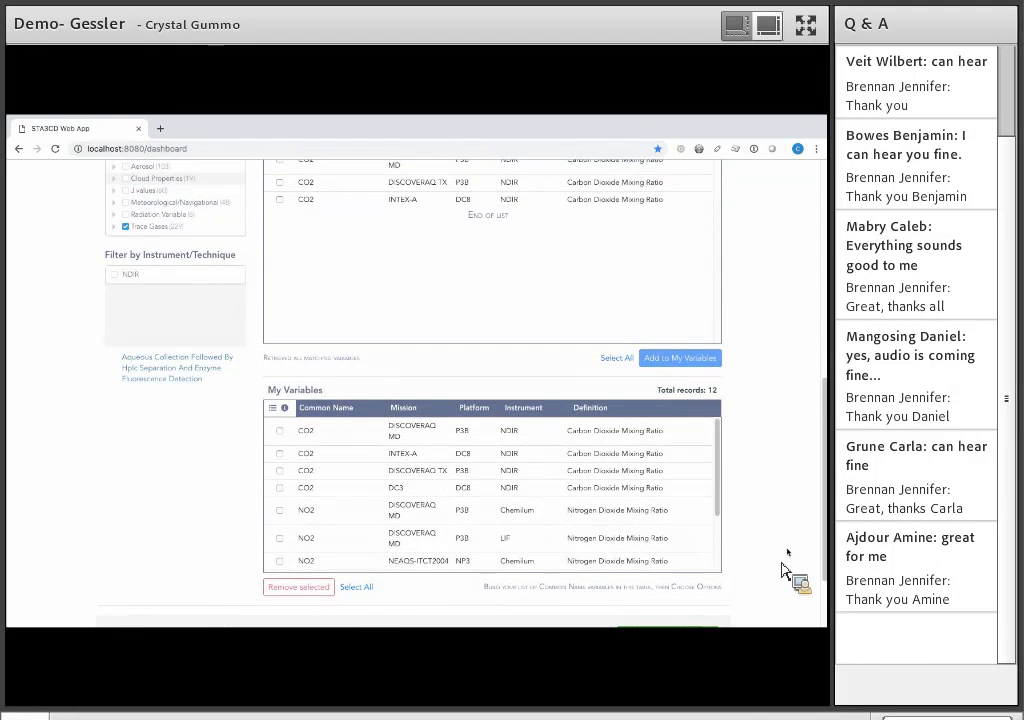
{"action": "scroll", "coordinate": [309, 423], "scroll_direction": "down", "scroll_amount": 2}
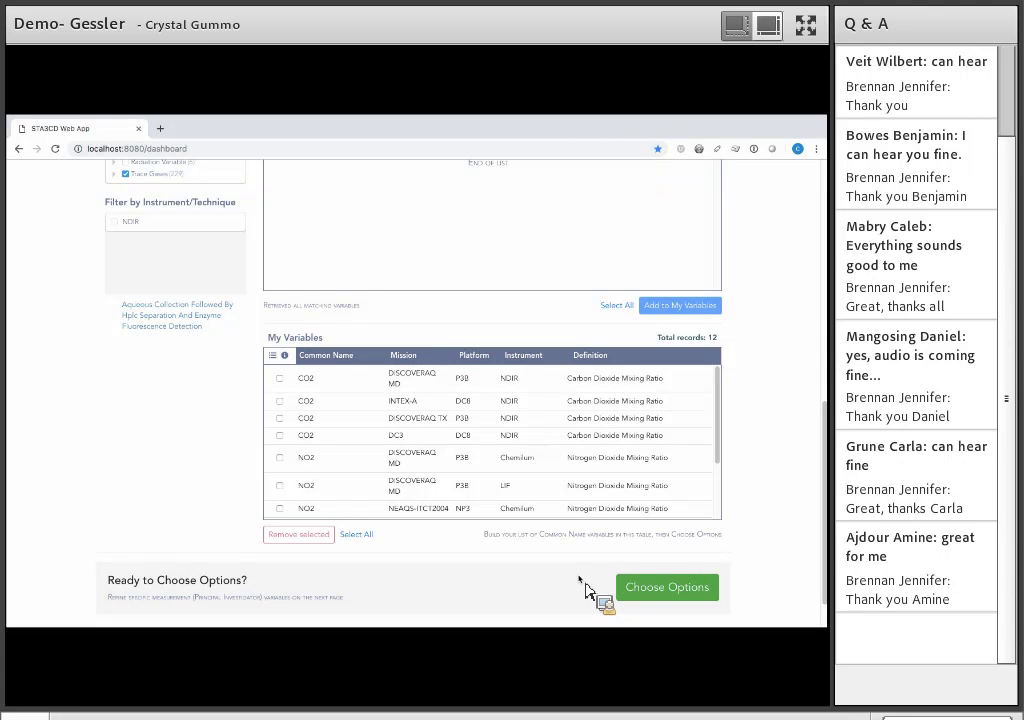
{"action": "left_click", "coordinate": [670, 600]}
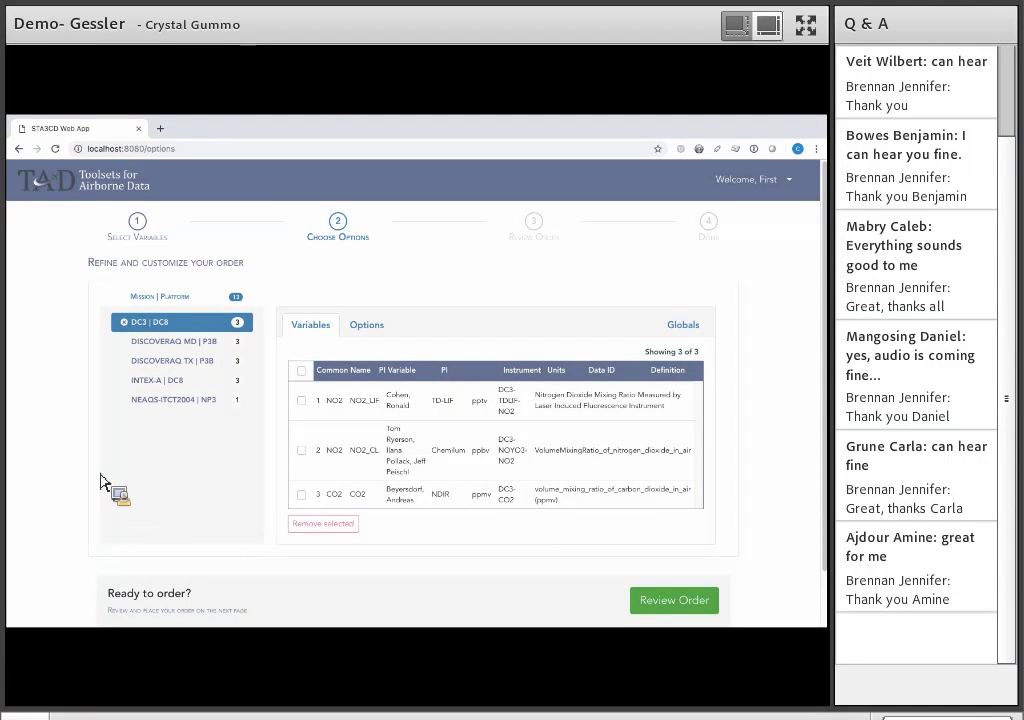
Step: Examine the variables listed for the DISCOVERAQ MD, DISCOVERAQ TX, INTEX-A and NEAQS-ITCT2004 missions
{"action": "left_click", "coordinate": [149, 343]}
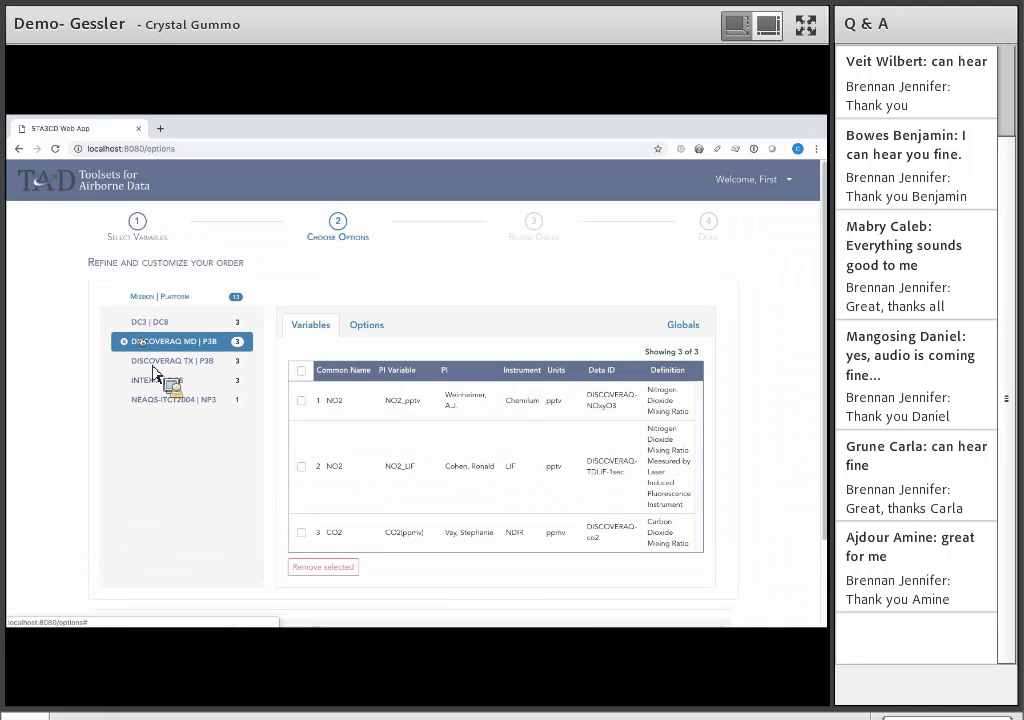
{"action": "left_click", "coordinate": [150, 362]}
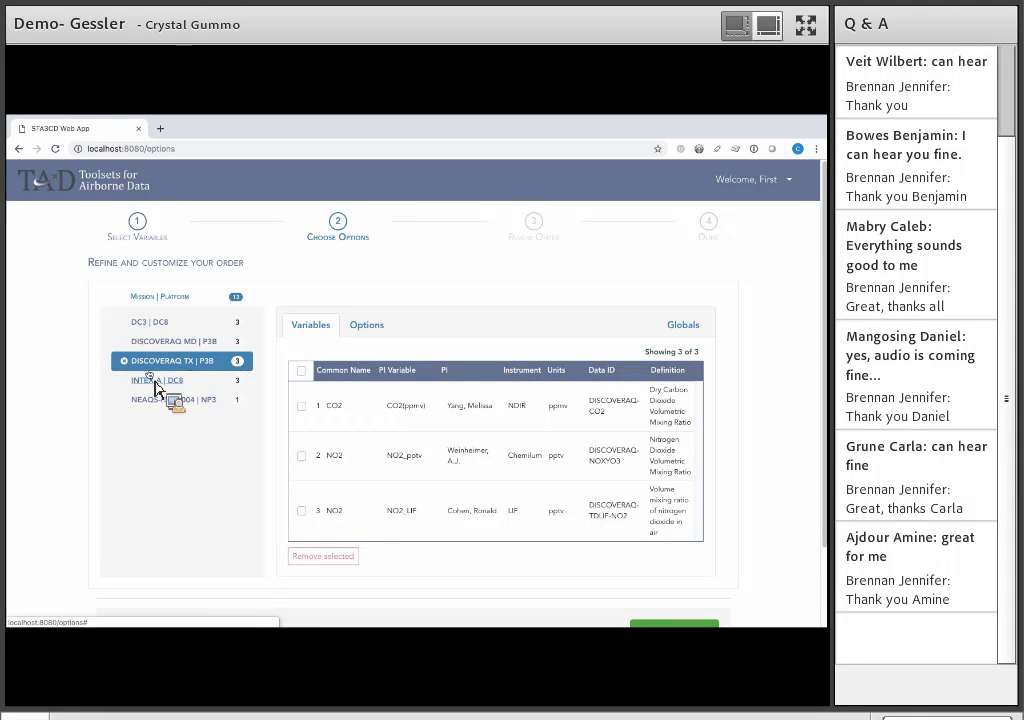
{"action": "left_click", "coordinate": [148, 380]}
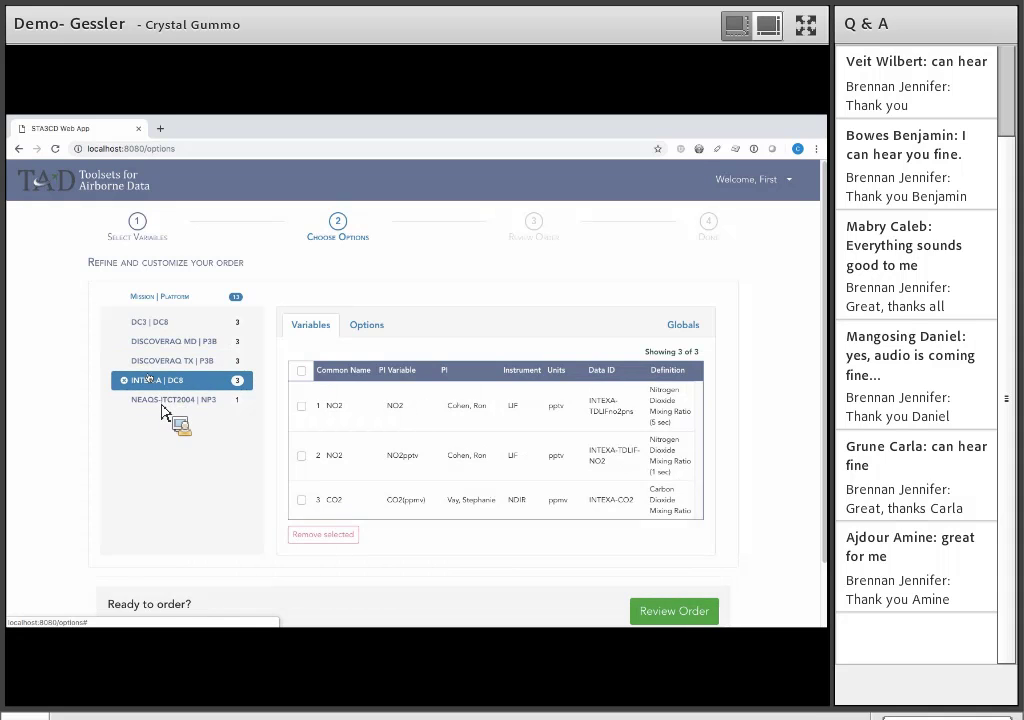
{"action": "left_click", "coordinate": [162, 400]}
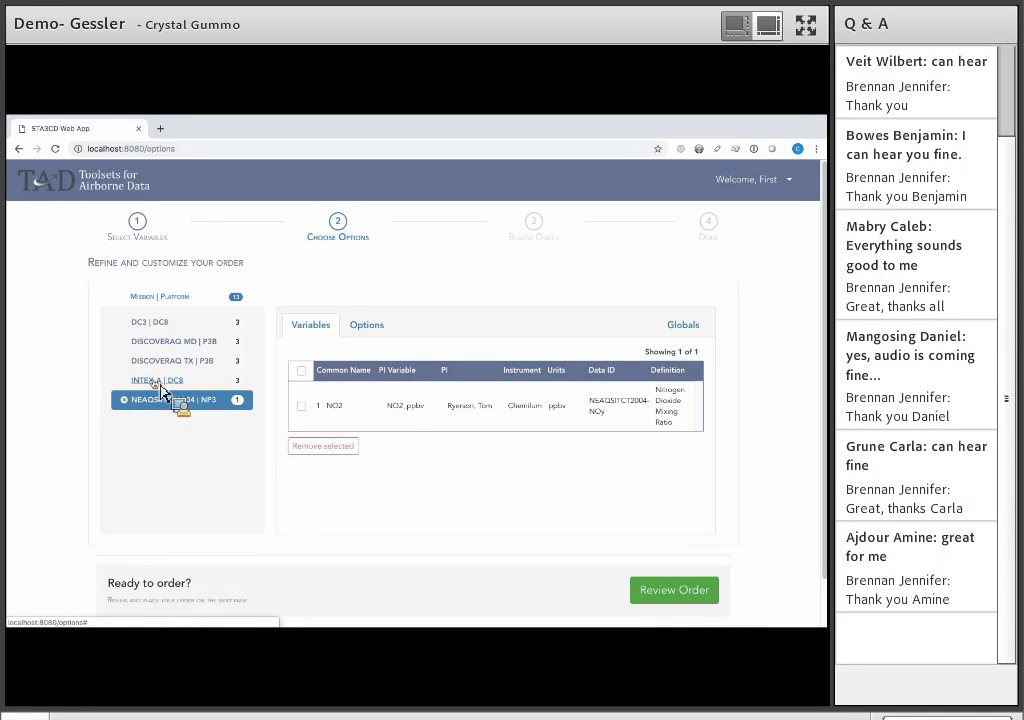
{"action": "left_click", "coordinate": [162, 376]}
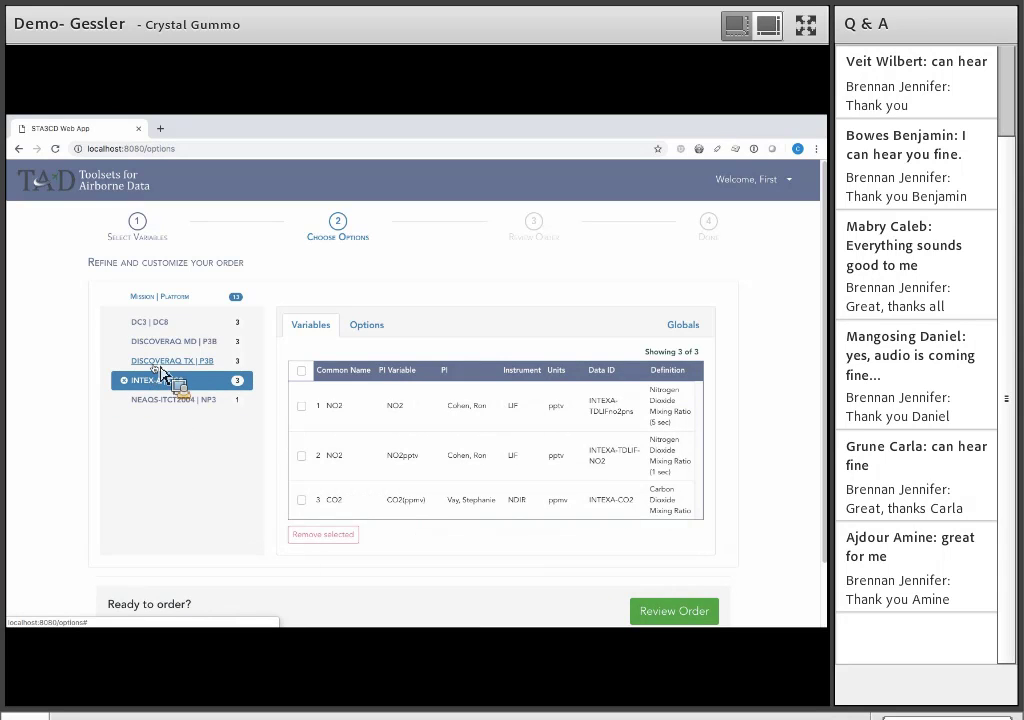
Step: Exclude the DISCOVERAQ TX | P3B mission from the order and restore it again
{"action": "left_click", "coordinate": [137, 366]}
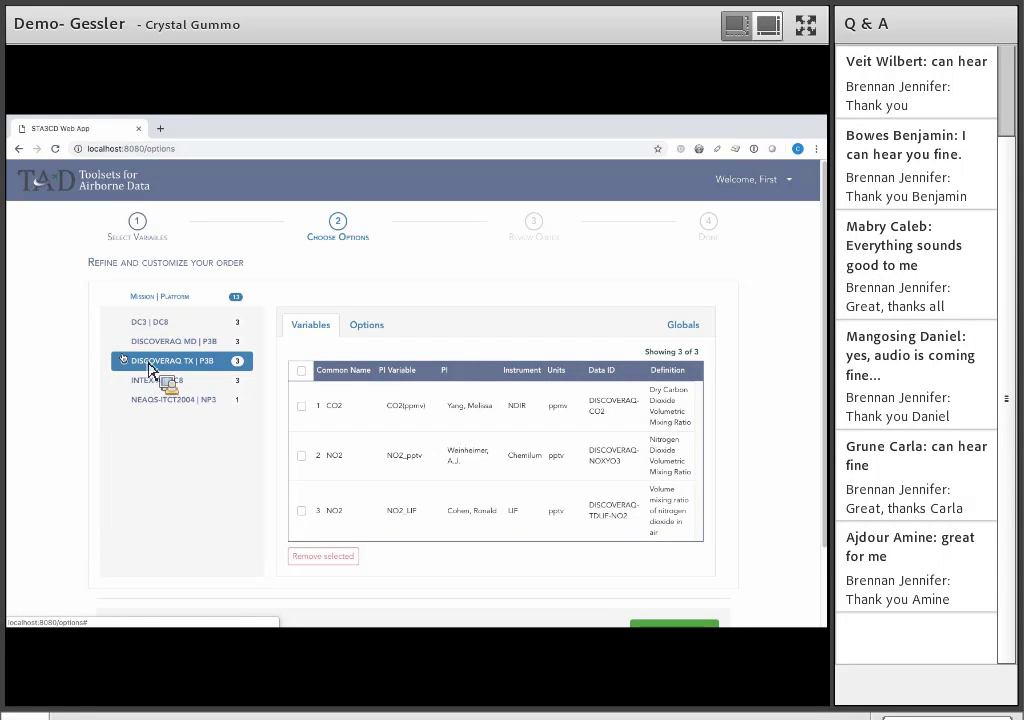
{"action": "left_click", "coordinate": [160, 381]}
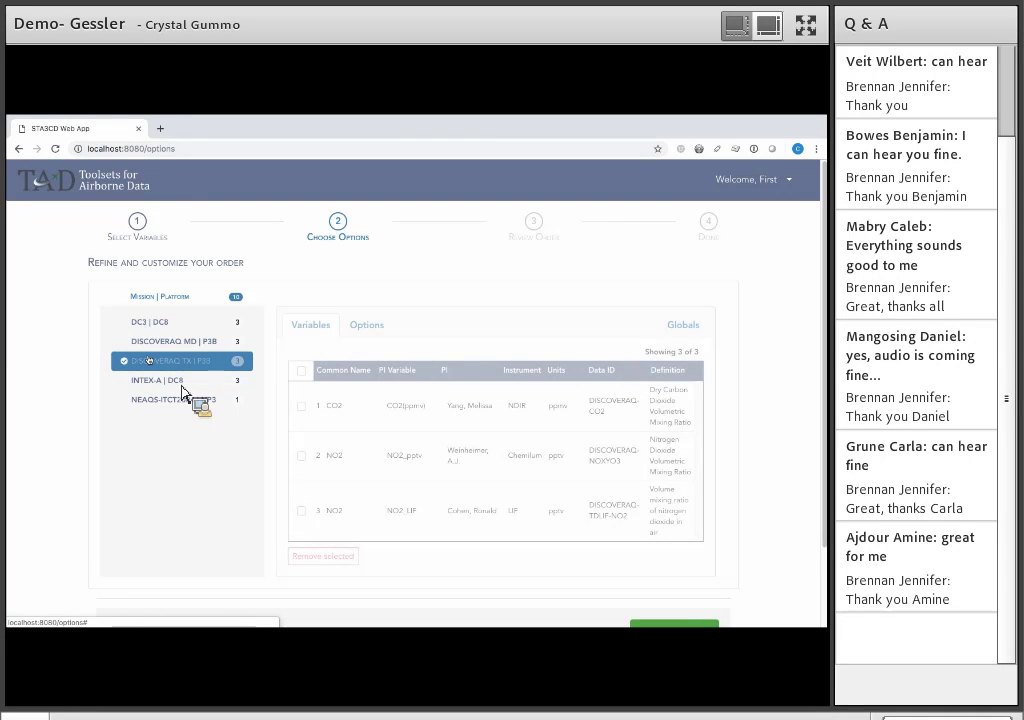
{"action": "left_click_drag", "start_coordinate": [182, 388], "coordinate": [130, 368]}
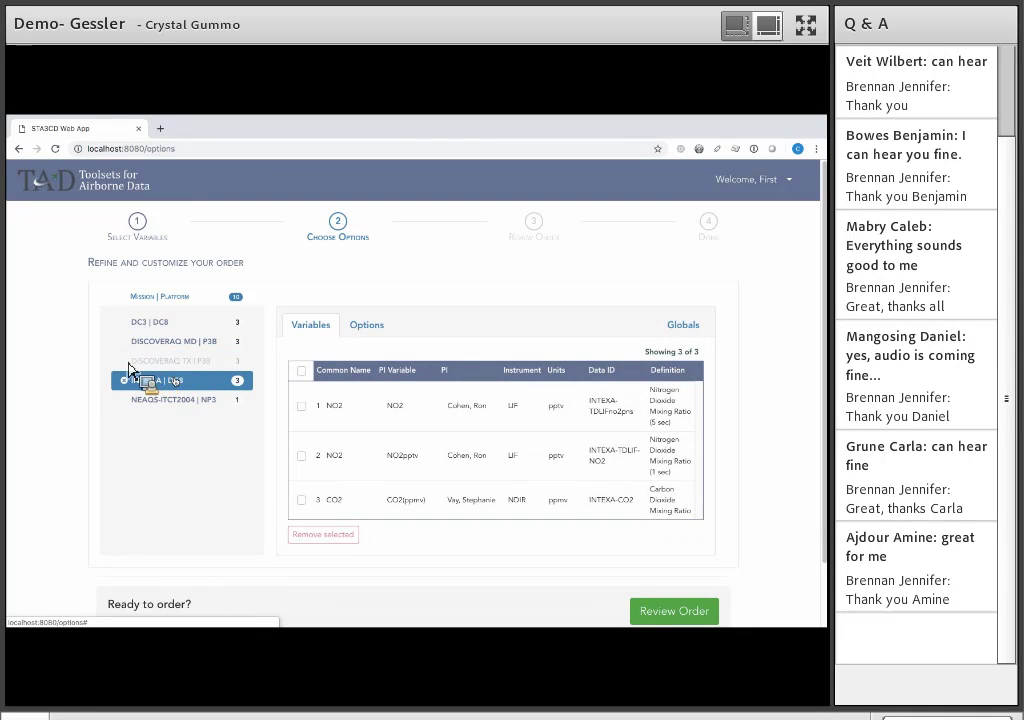
{"action": "left_click", "coordinate": [134, 366]}
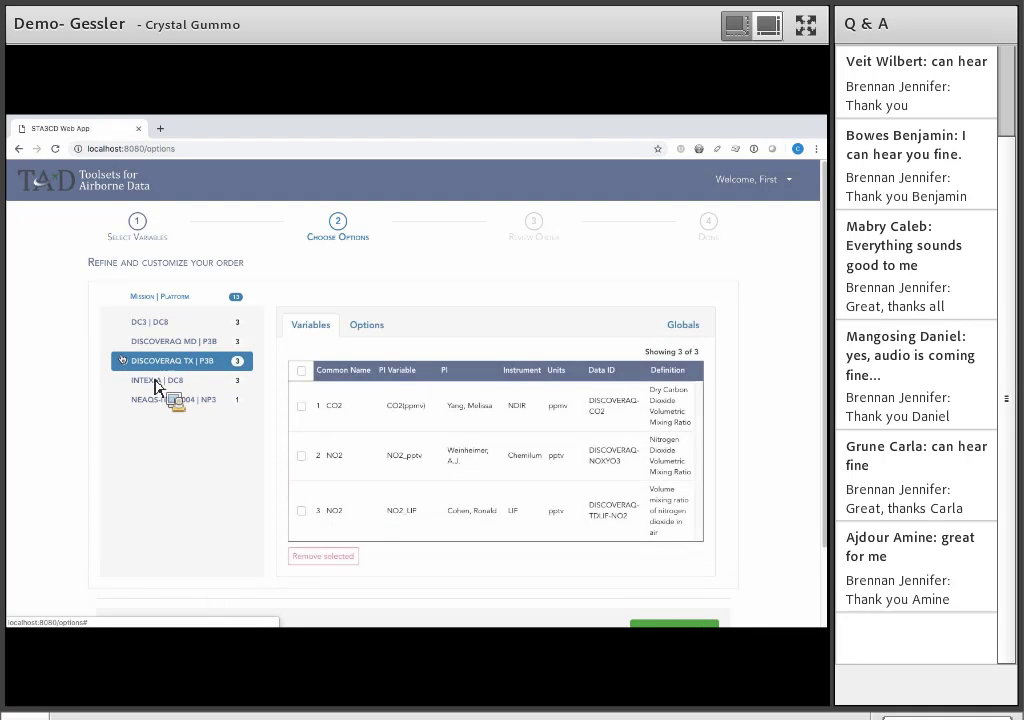
{"action": "left_click", "coordinate": [198, 380]}
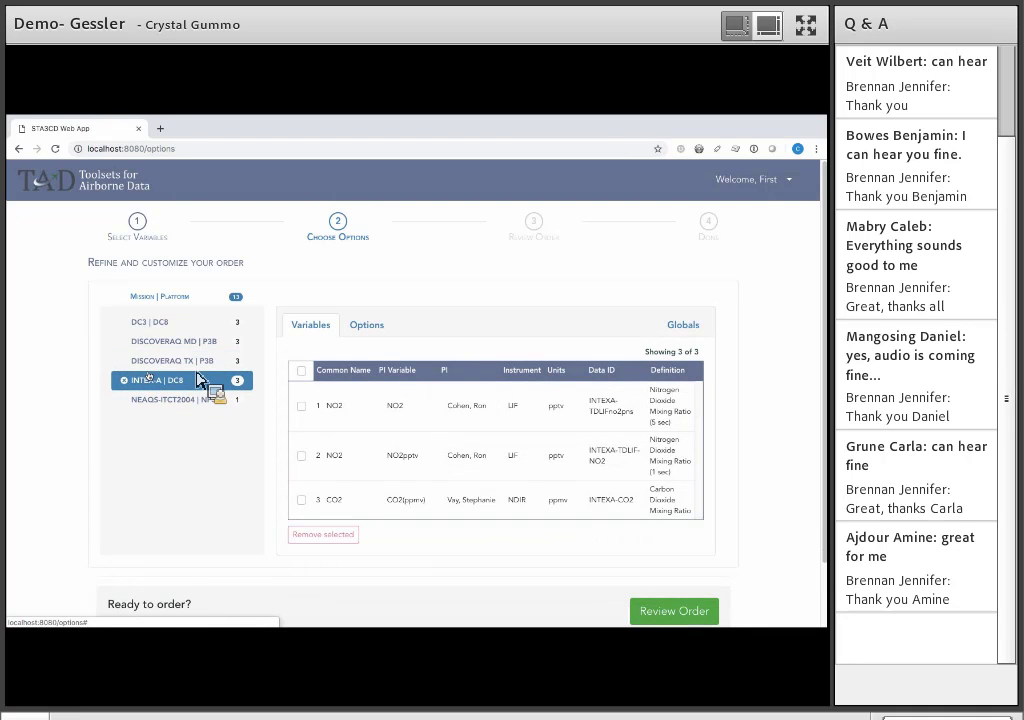
Step: Select the DISCOVERAQ TX | P3B mission and open its option settings
{"action": "left_click", "coordinate": [190, 362]}
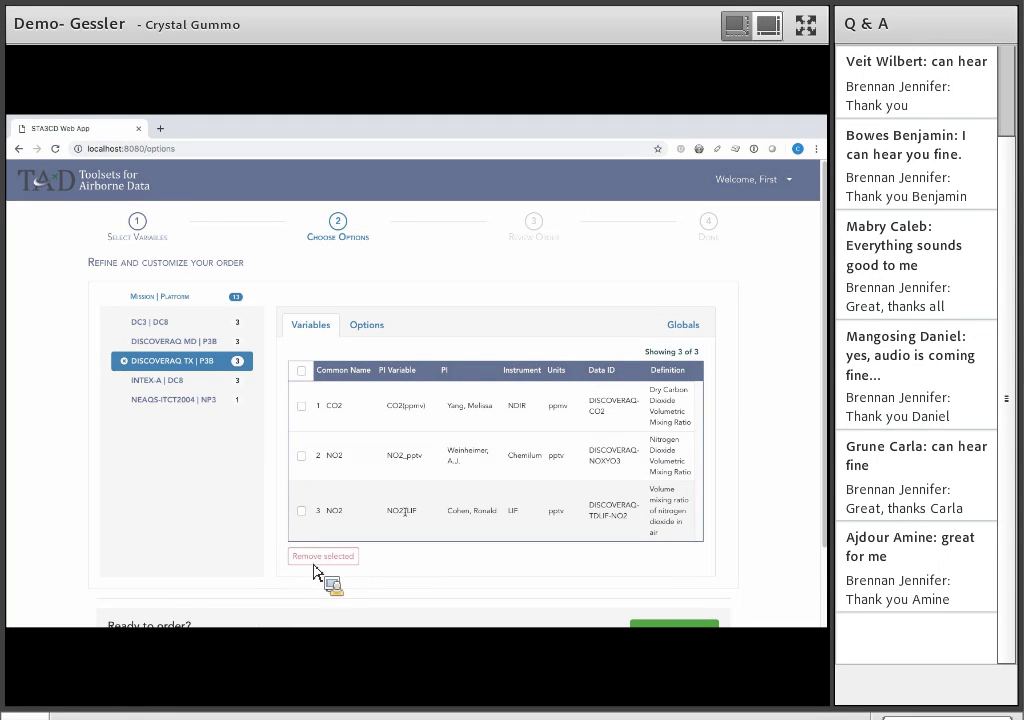
{"action": "left_click", "coordinate": [301, 455]}
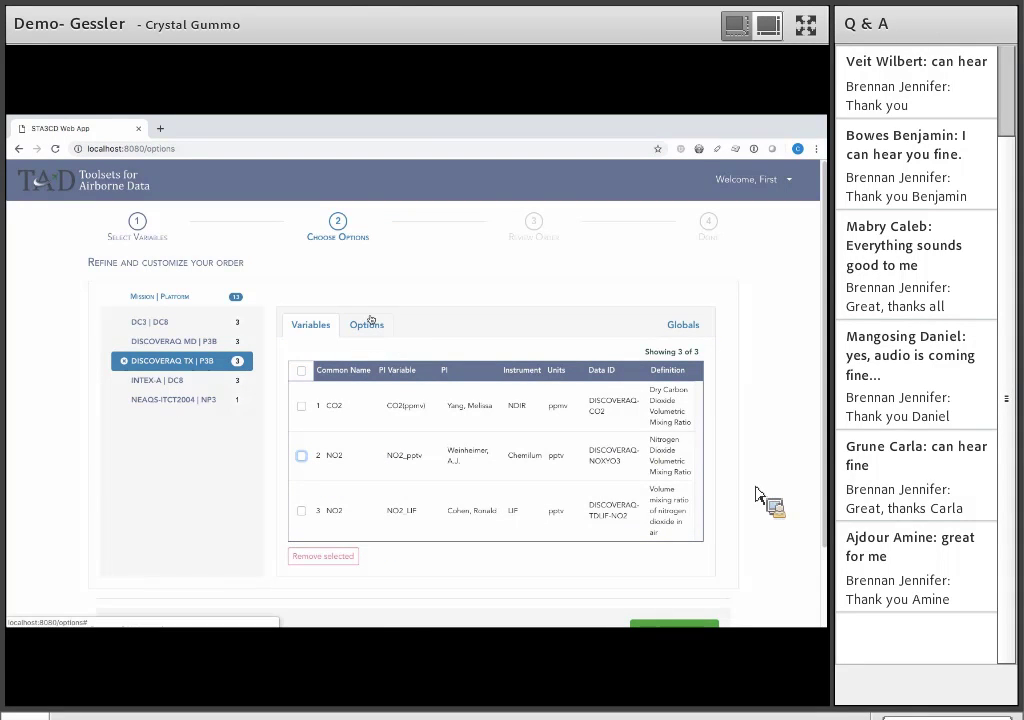
{"action": "left_click", "coordinate": [366, 324]}
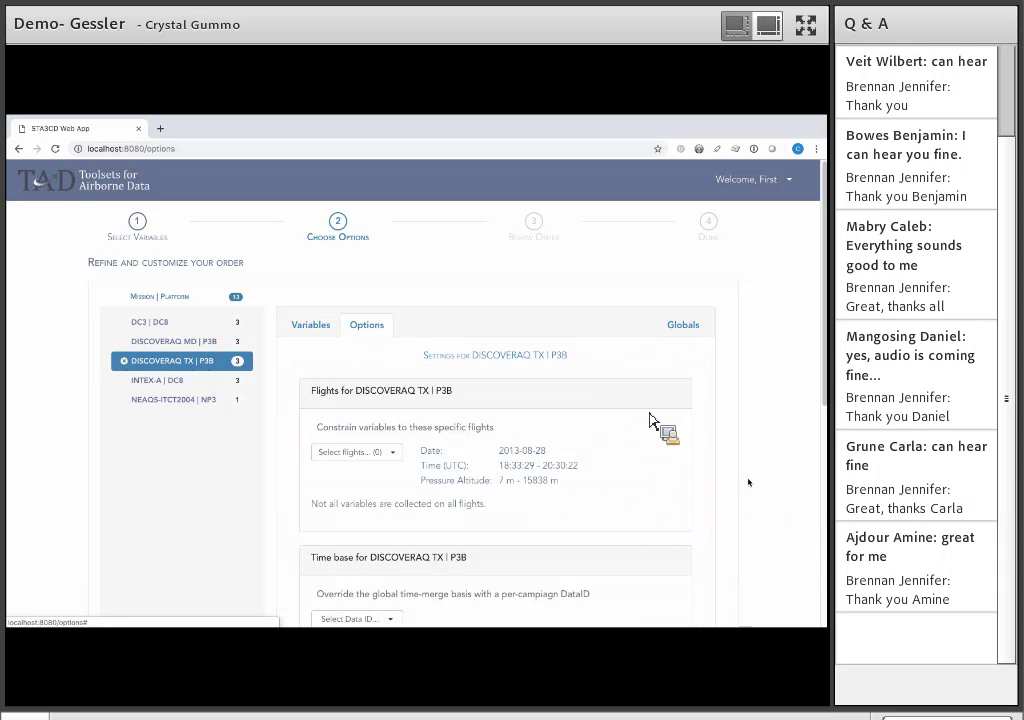
{"action": "scroll", "coordinate": [516, 407], "scroll_direction": "down", "scroll_amount": 2}
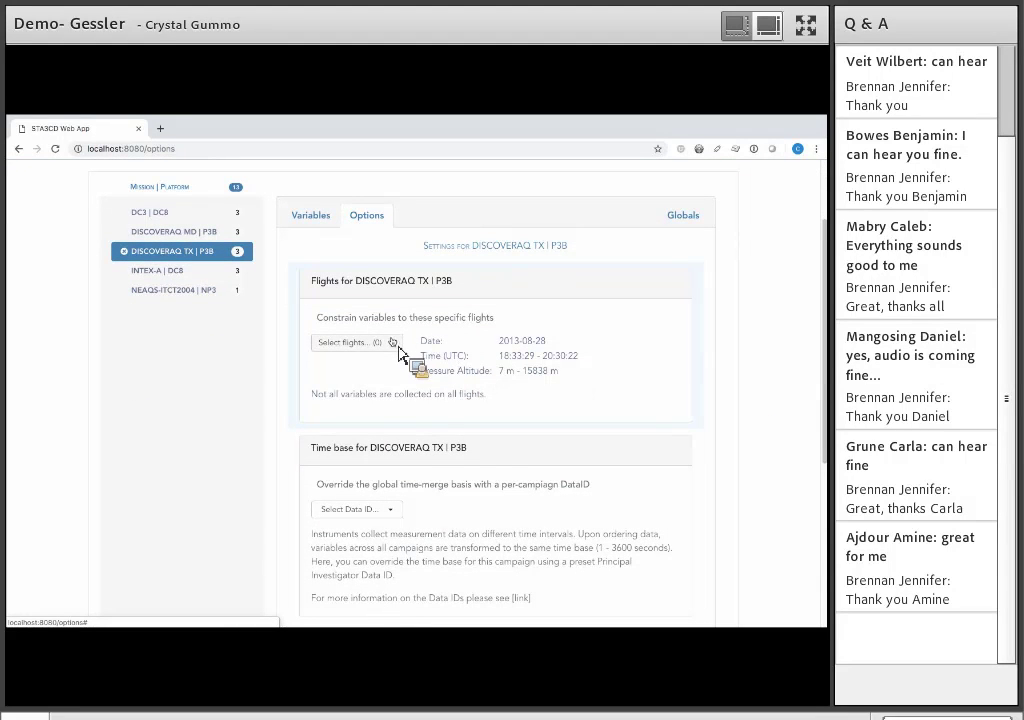
Step: Constrain the DISCOVERAQ TX | P3B variables to the flights of 2013-09-11, 2013-09-13, 2013-09-24 and 2013-09-29
{"action": "left_click", "coordinate": [392, 342]}
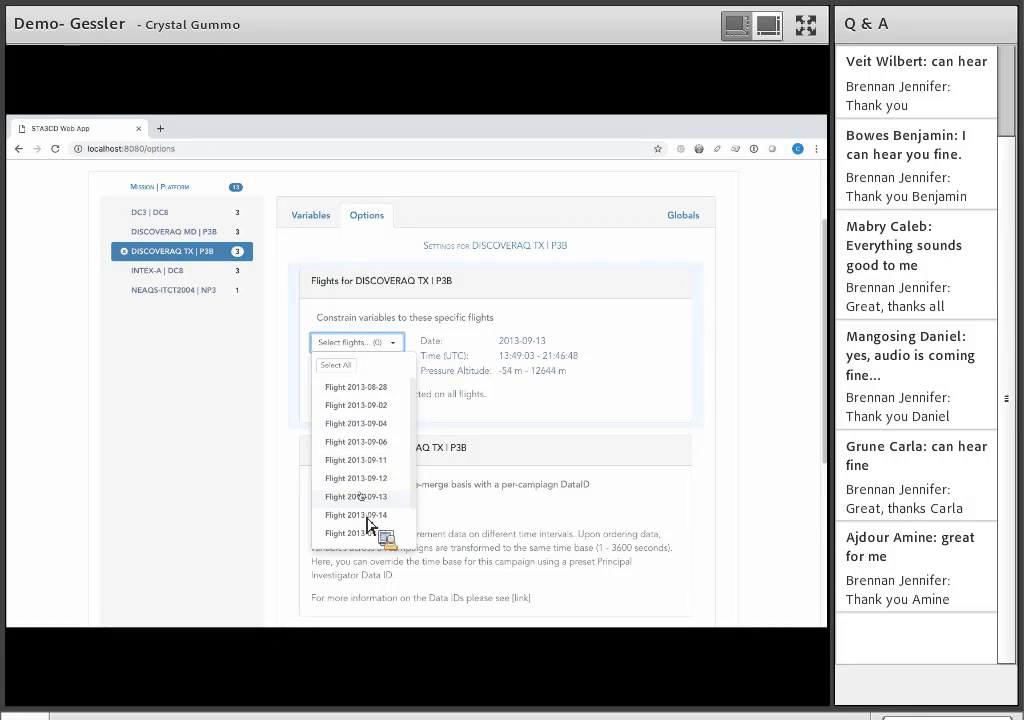
{"action": "scroll", "coordinate": [368, 540], "scroll_direction": "down", "scroll_amount": 1}
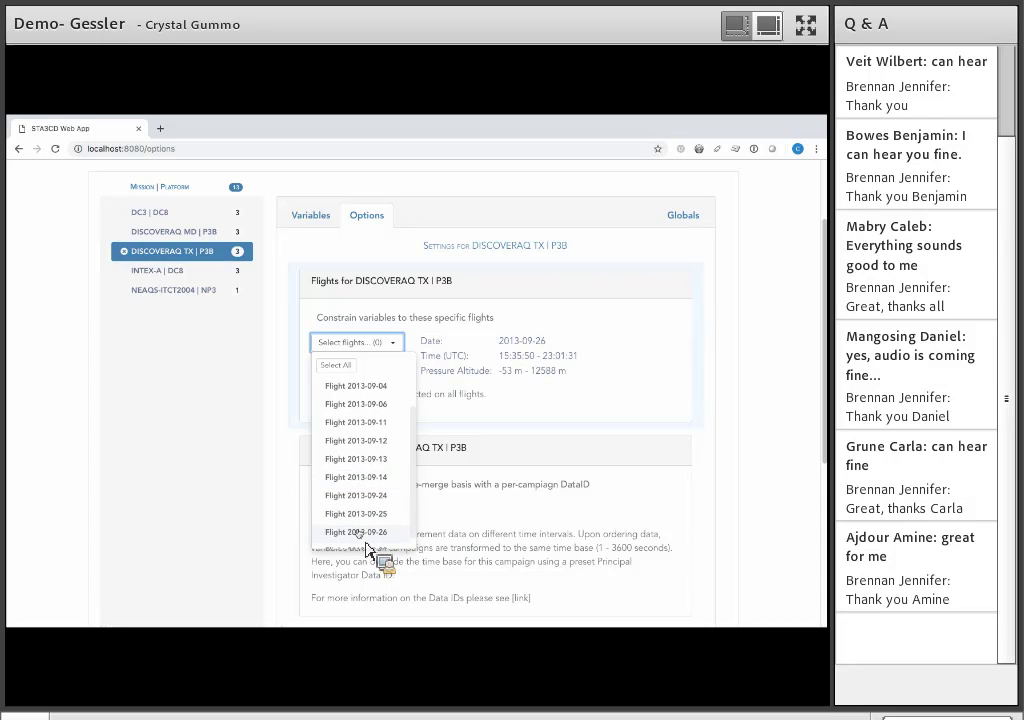
{"action": "scroll", "coordinate": [366, 549], "scroll_direction": "down", "scroll_amount": 1}
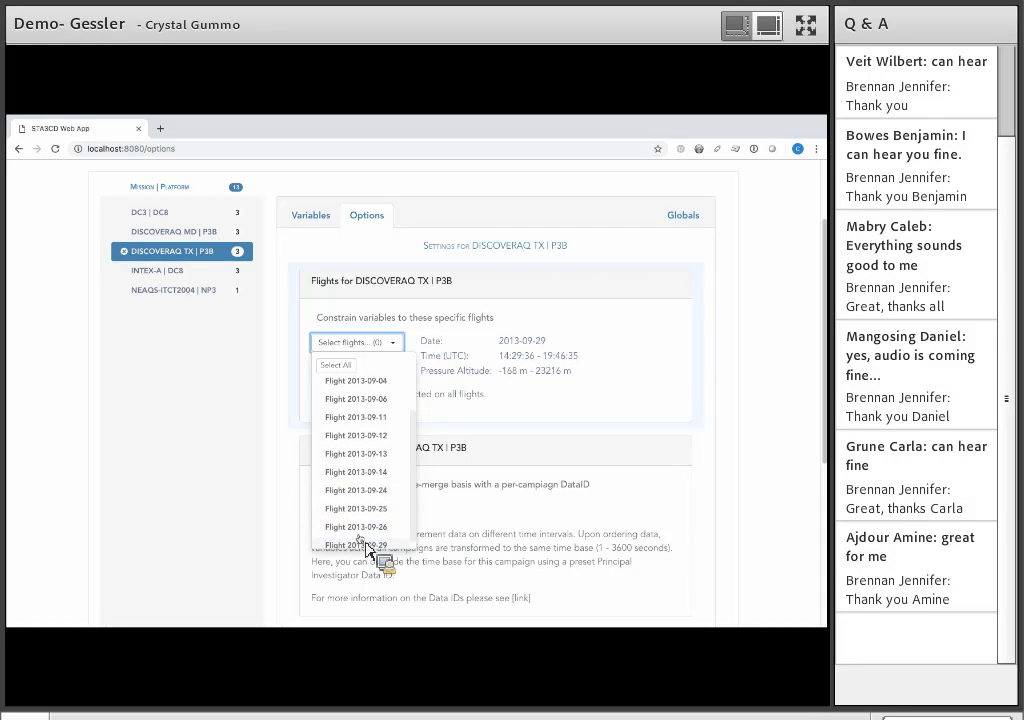
{"action": "left_click", "coordinate": [366, 545]}
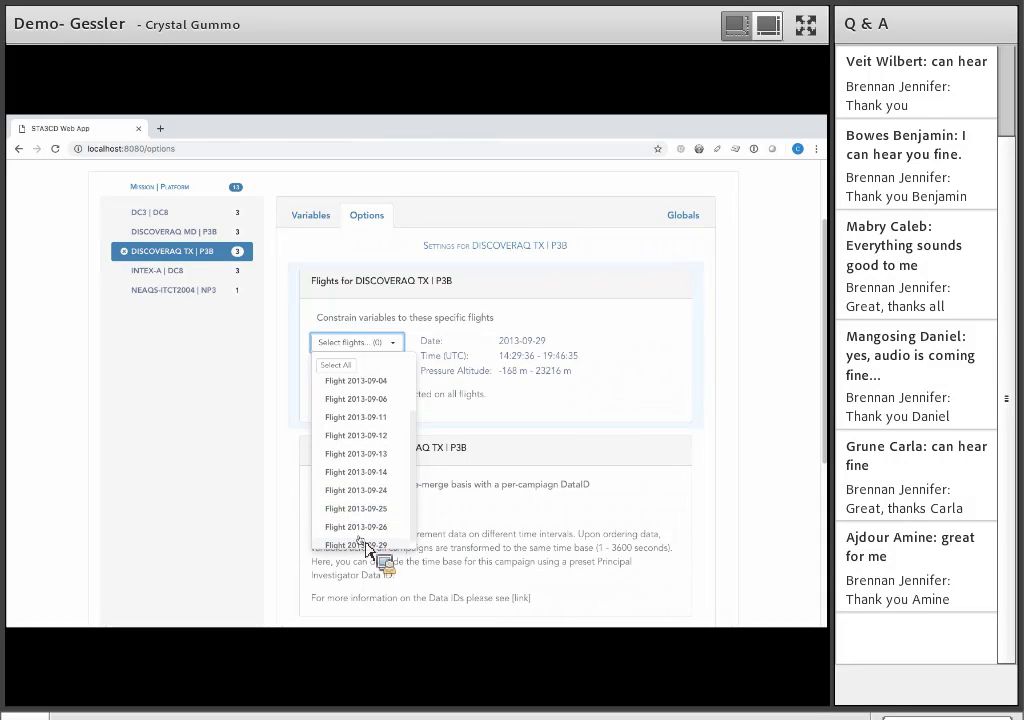
{"action": "left_click", "coordinate": [368, 446]}
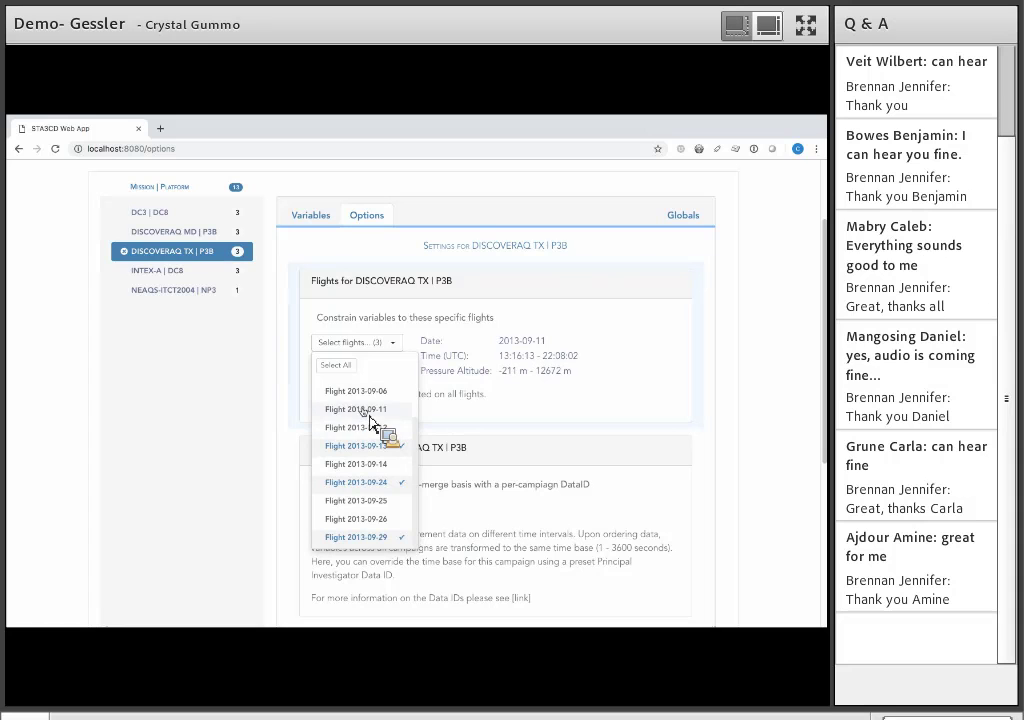
{"action": "left_click", "coordinate": [369, 412]}
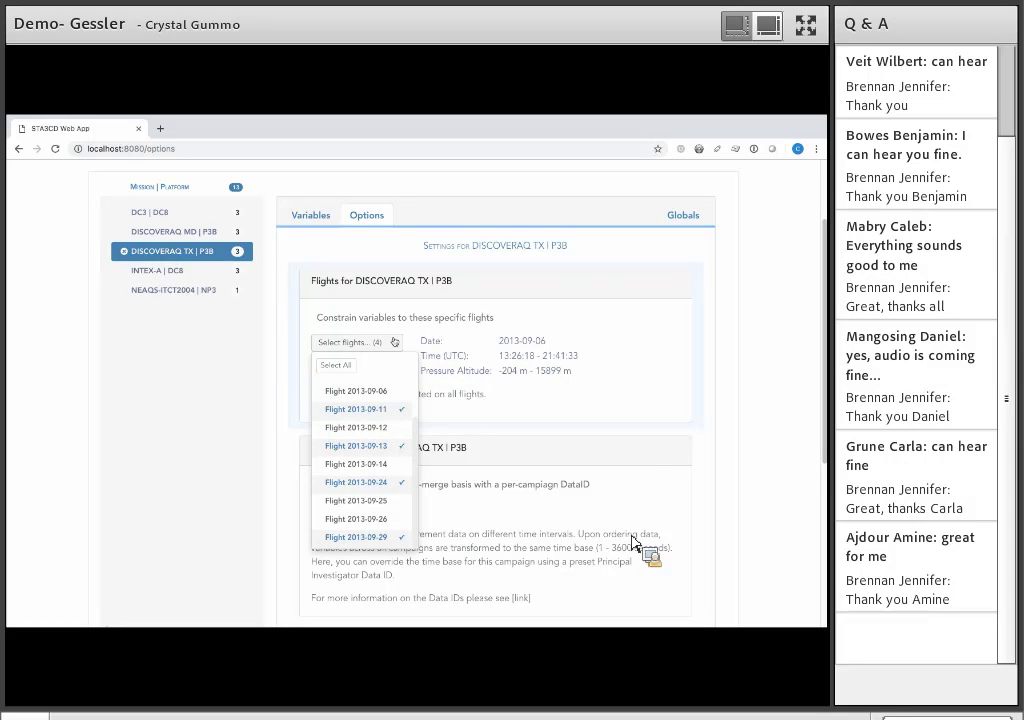
{"action": "left_click", "coordinate": [357, 342]}
Step: Check which Data IDs can override the time base for DISCOVERAQ TX | P3B, leaving the override unselected
{"action": "scroll", "coordinate": [624, 530], "scroll_direction": "down", "scroll_amount": 3}
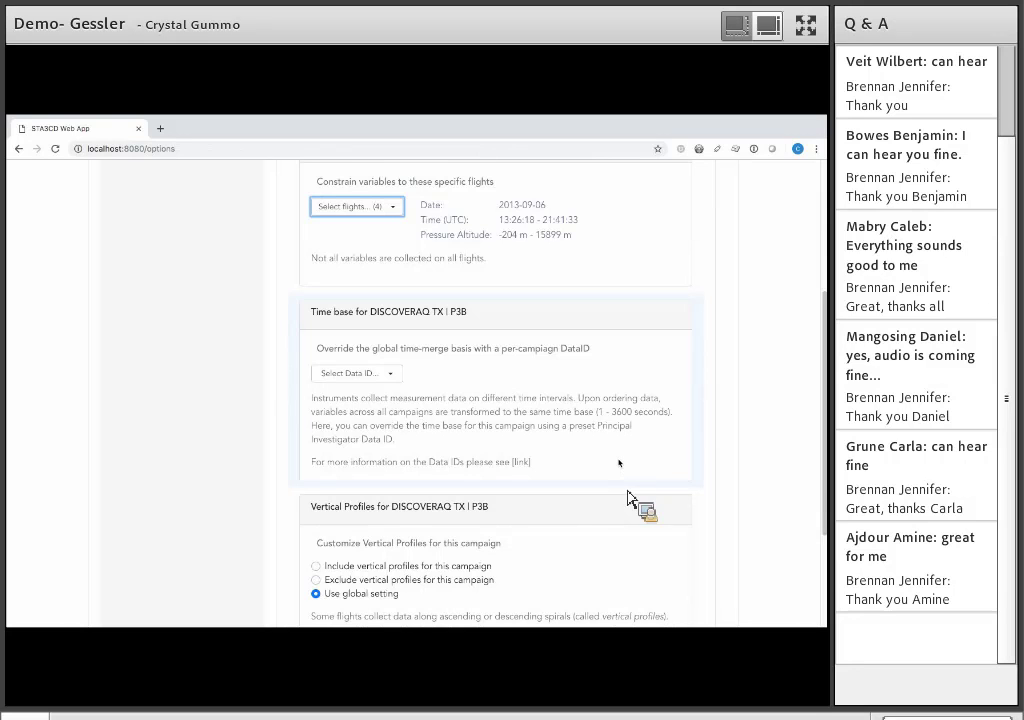
{"action": "left_click", "coordinate": [395, 376]}
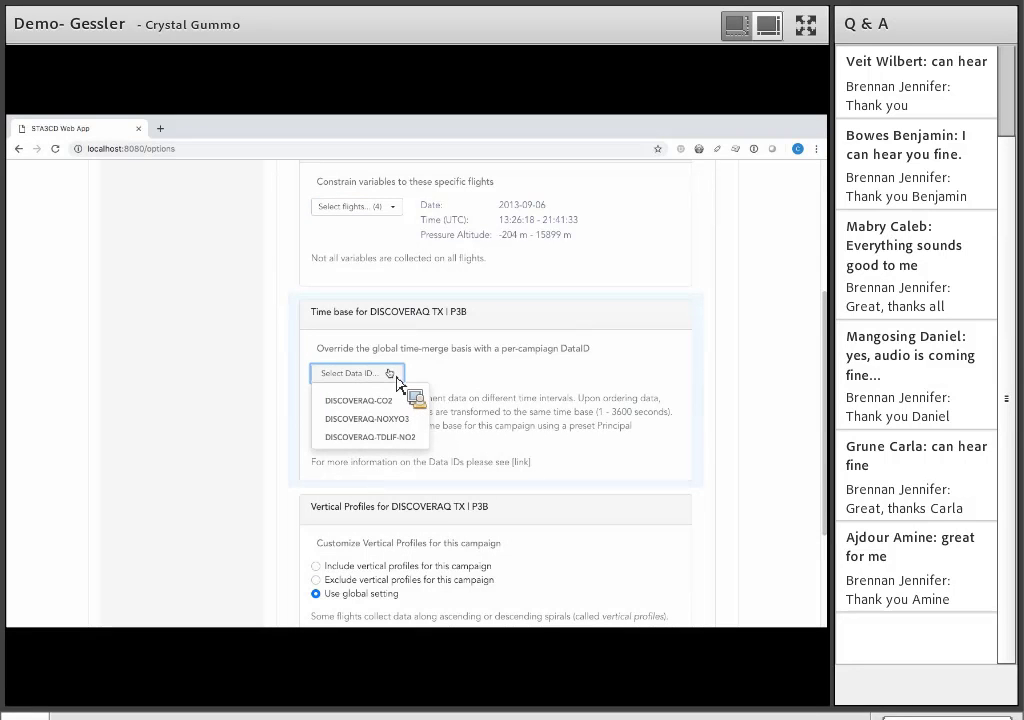
{"action": "left_click", "coordinate": [390, 373]}
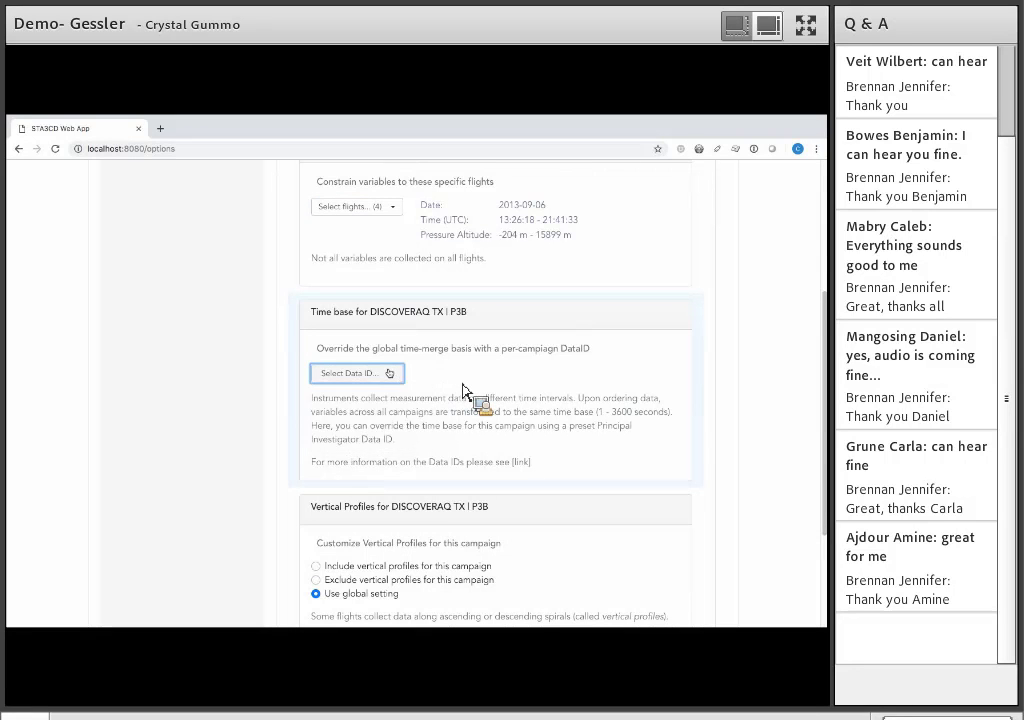